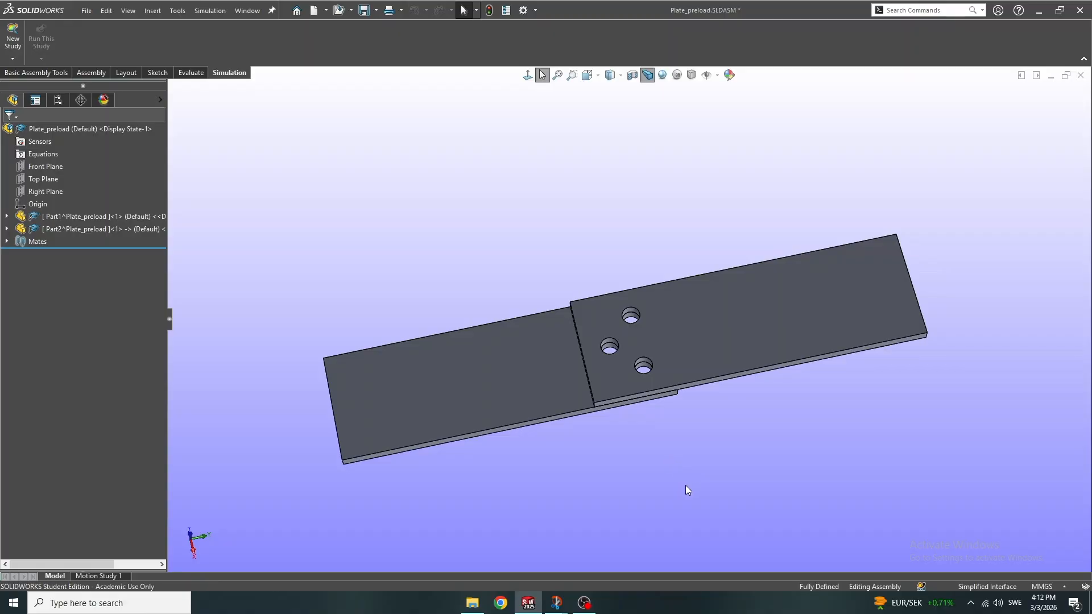
Check the plate dimension sketches in Snip & Sketch and return to the SOLIDWORKS assembly
middle_drag(677, 451, 679, 364)
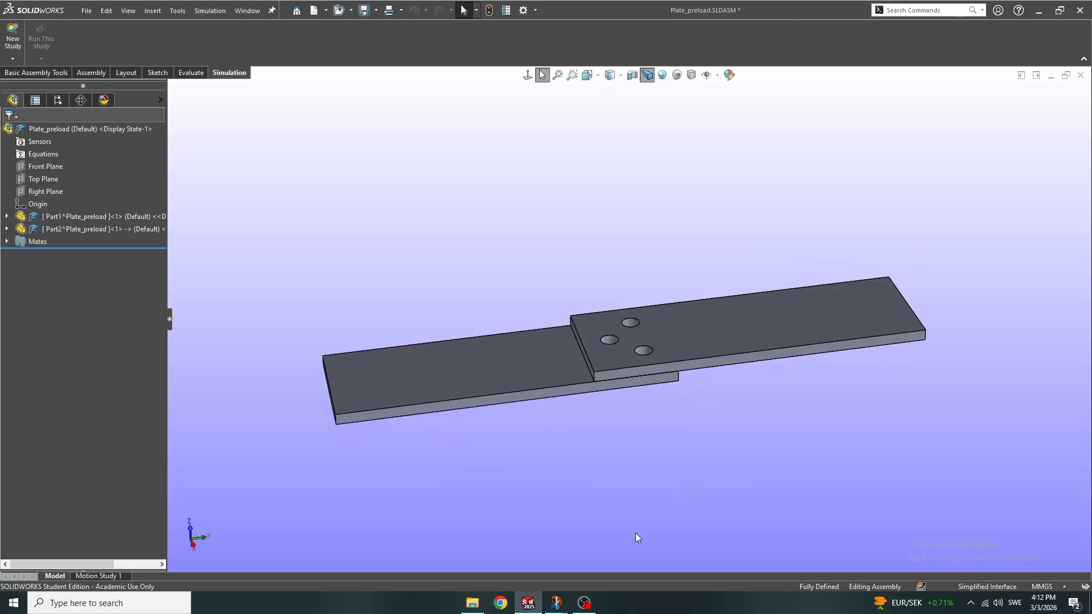
mouse_move(556, 603)
click(609, 547)
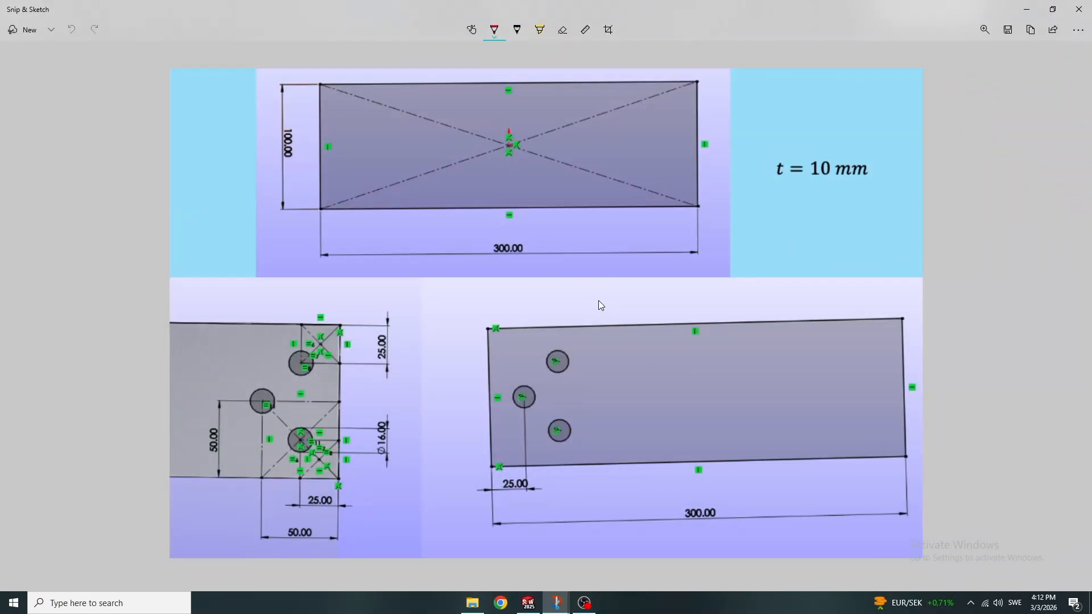
click(1021, 10)
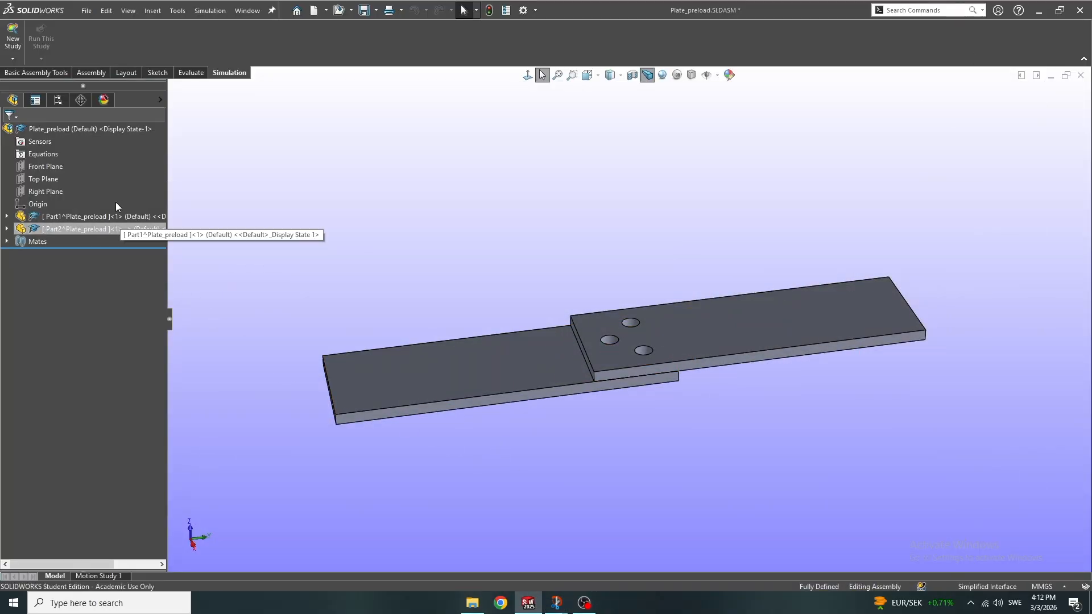
Create a new static simulation study named preload
click(12, 38)
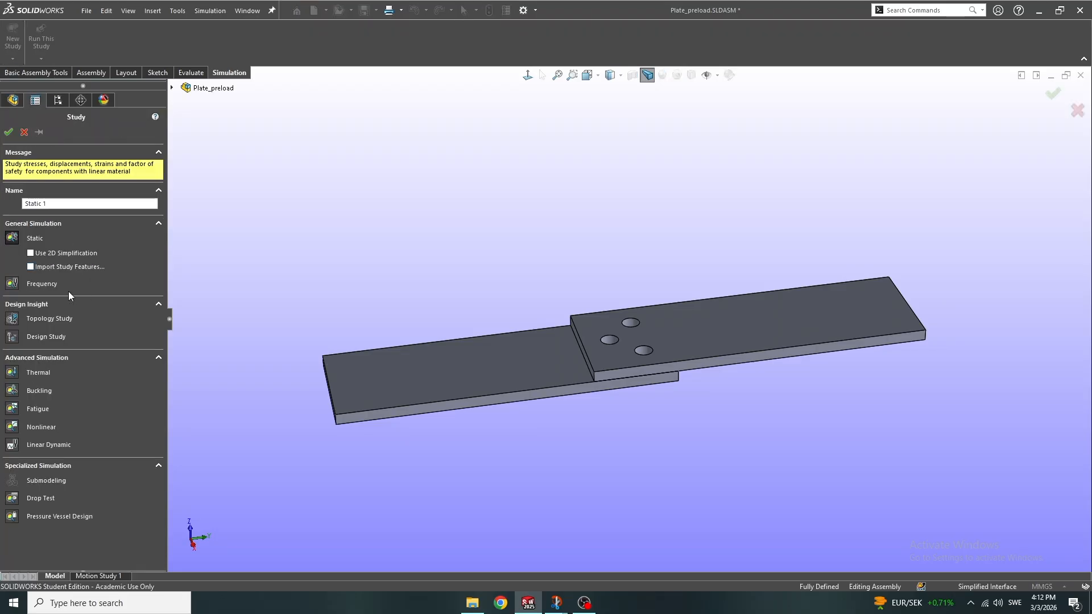
text(preload)
key(Return)
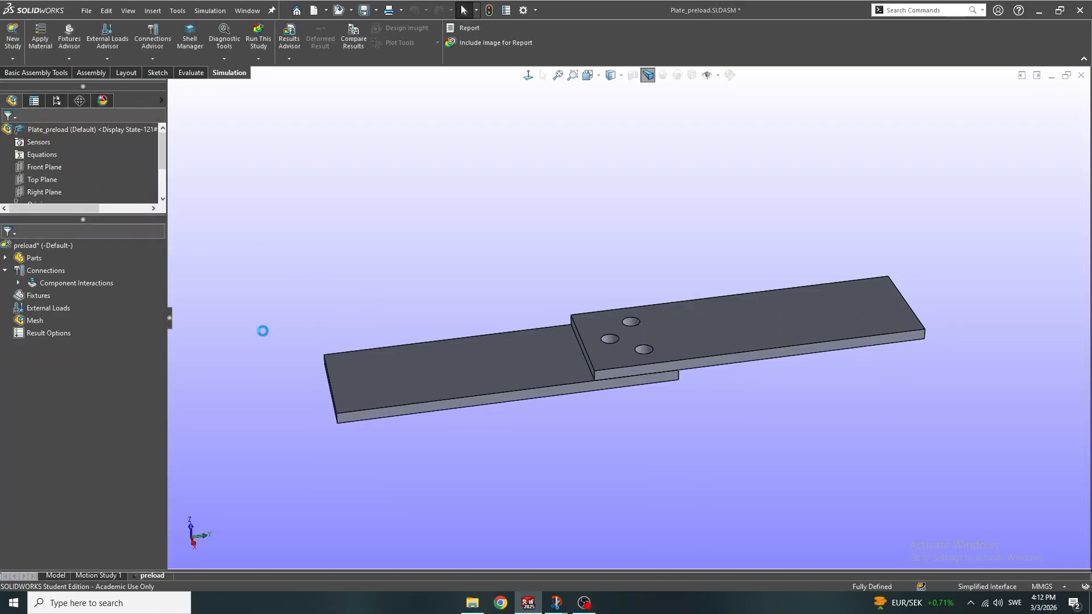
Apply Alloy Steel as the material to all parts in the study
right_click(20, 258)
click(45, 268)
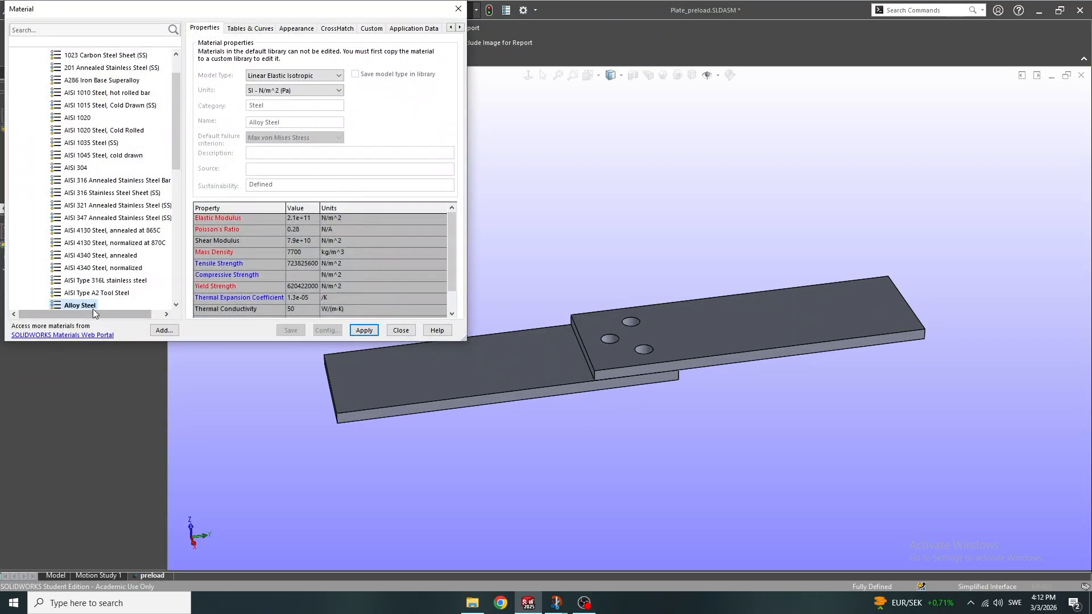
click(360, 332)
click(398, 330)
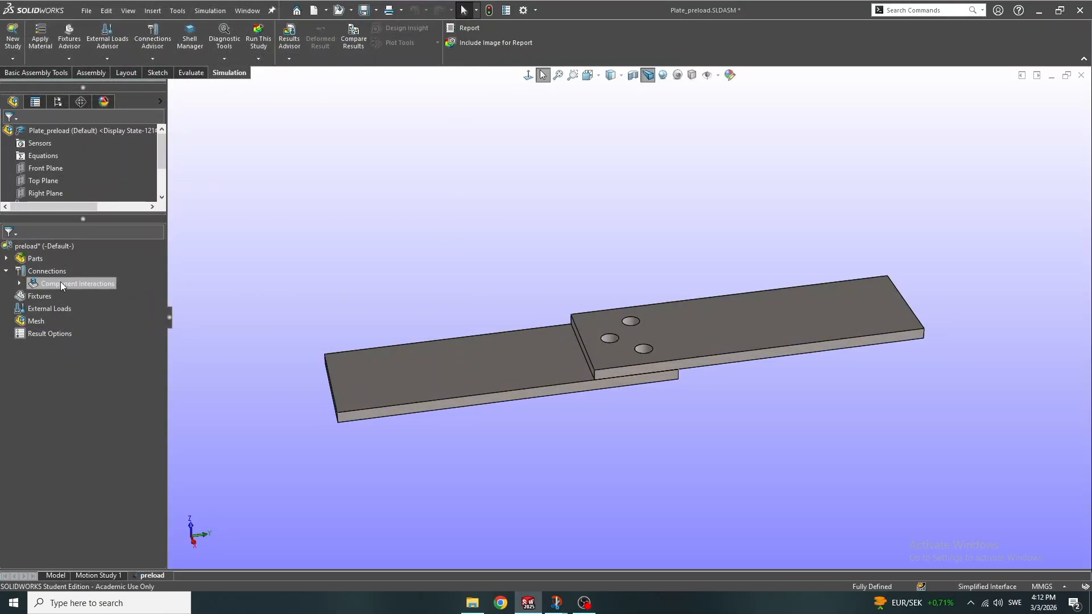
Change the global component interaction to Contact with a gap range of 0%
click(19, 283)
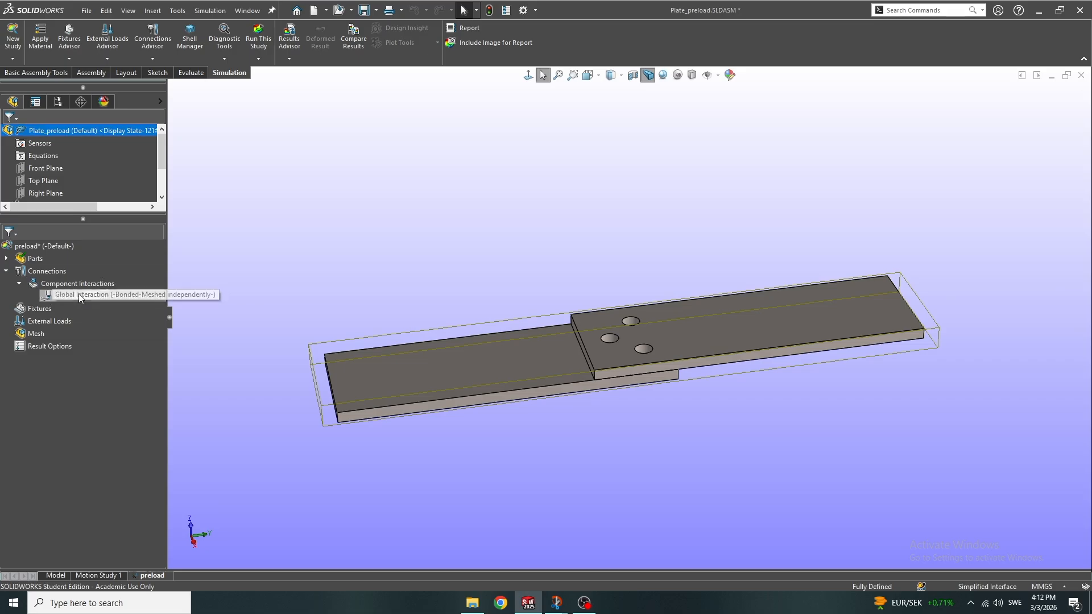
right_click(109, 296)
click(128, 303)
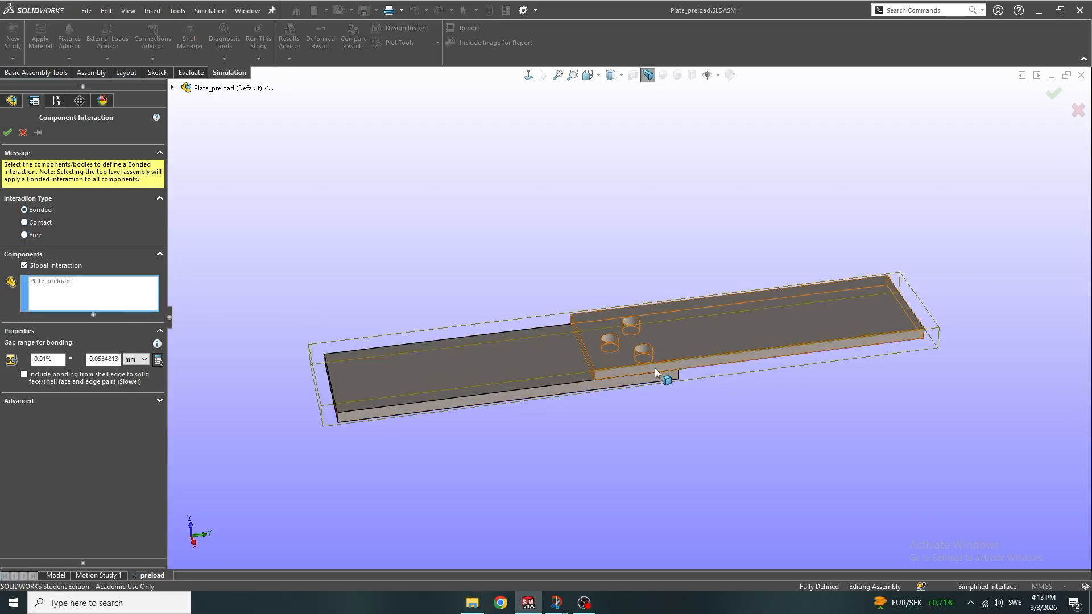
scroll(609, 379, down, 3)
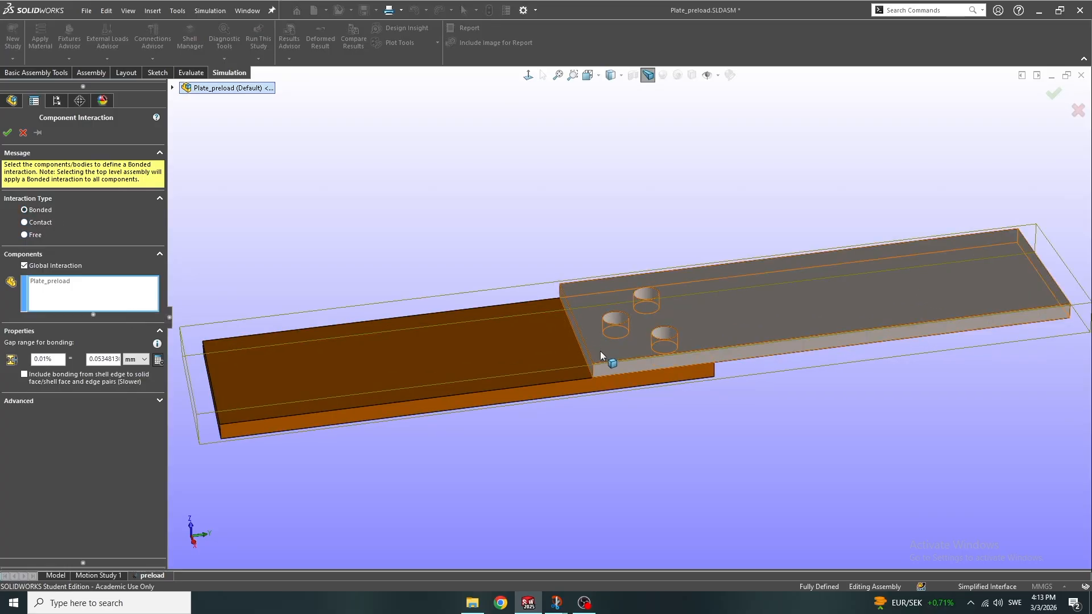
click(34, 223)
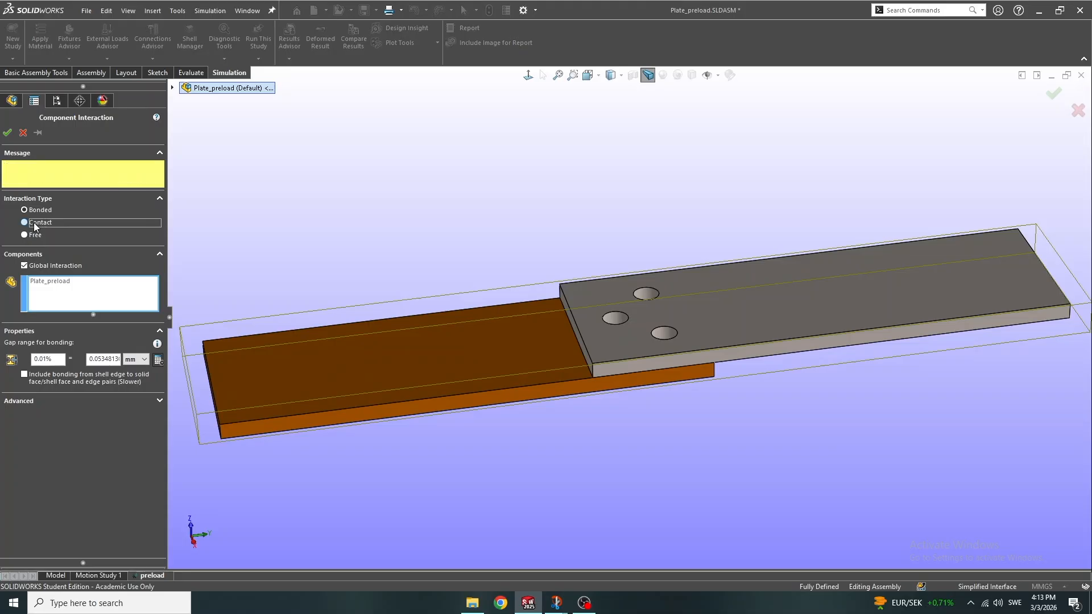
click(50, 382)
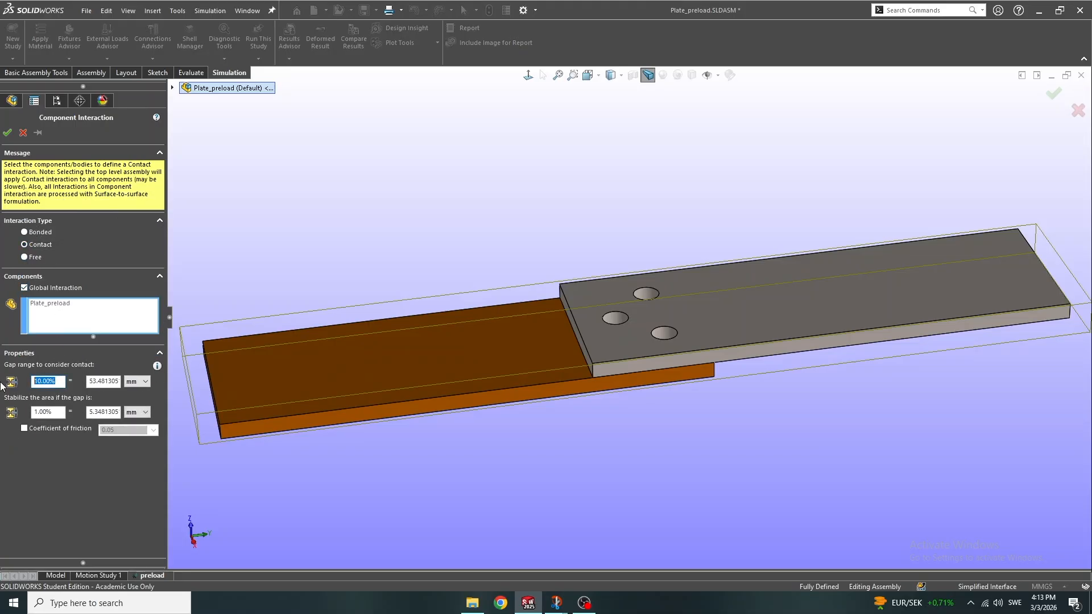
text(0)
key(Return)
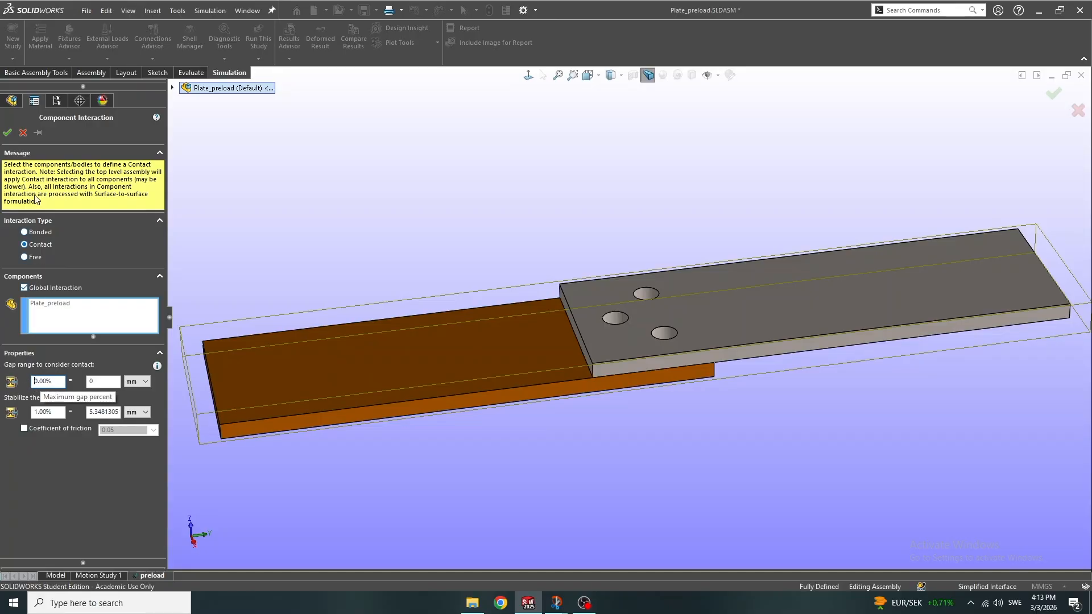
click(7, 132)
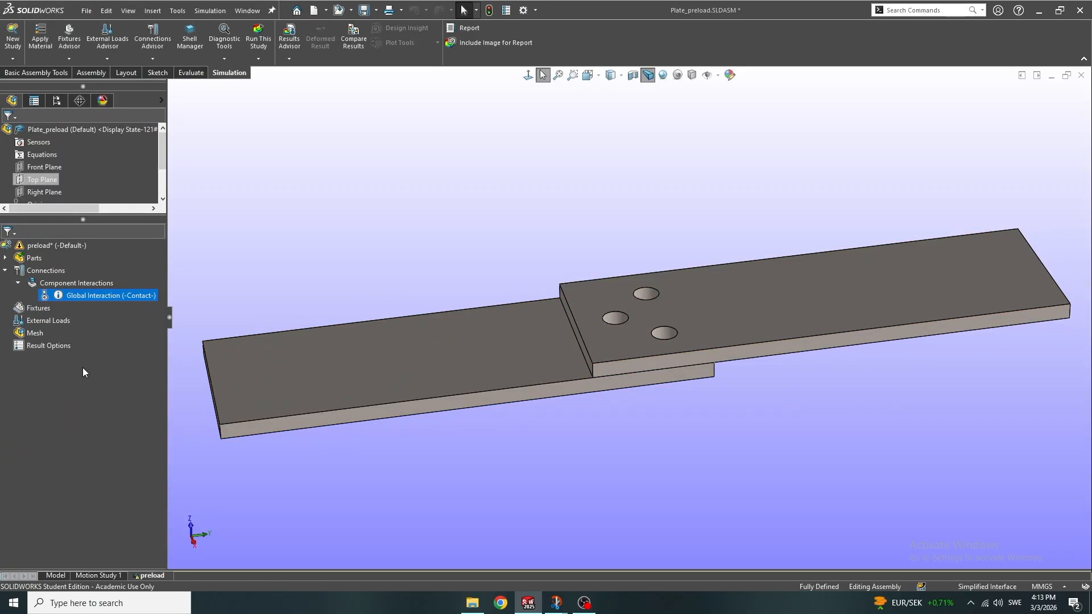
Apply a Fixed Geometry fixture to the free end face of the lower plate
right_click(31, 310)
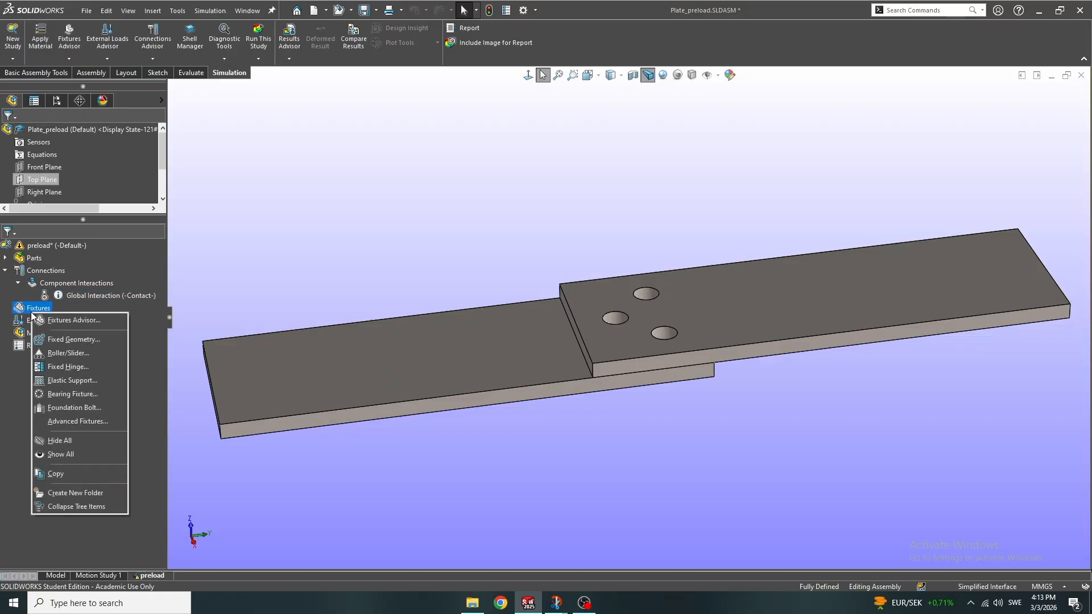
click(71, 337)
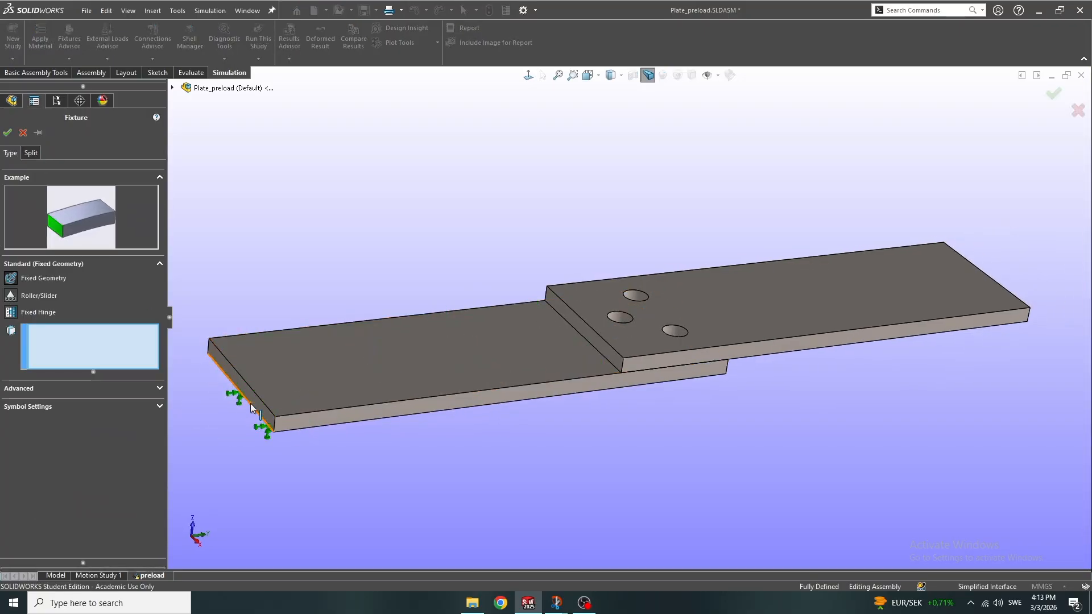
click(254, 405)
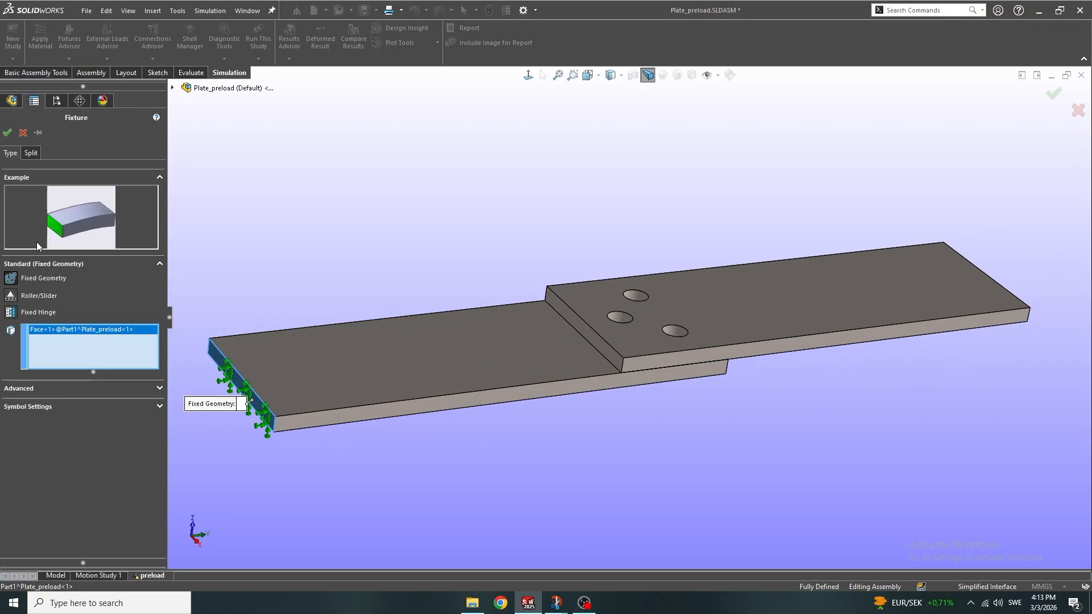
click(7, 132)
Apply a 500 N force to the upper plate's free end face, directed normal to that plate's top face
right_click(49, 333)
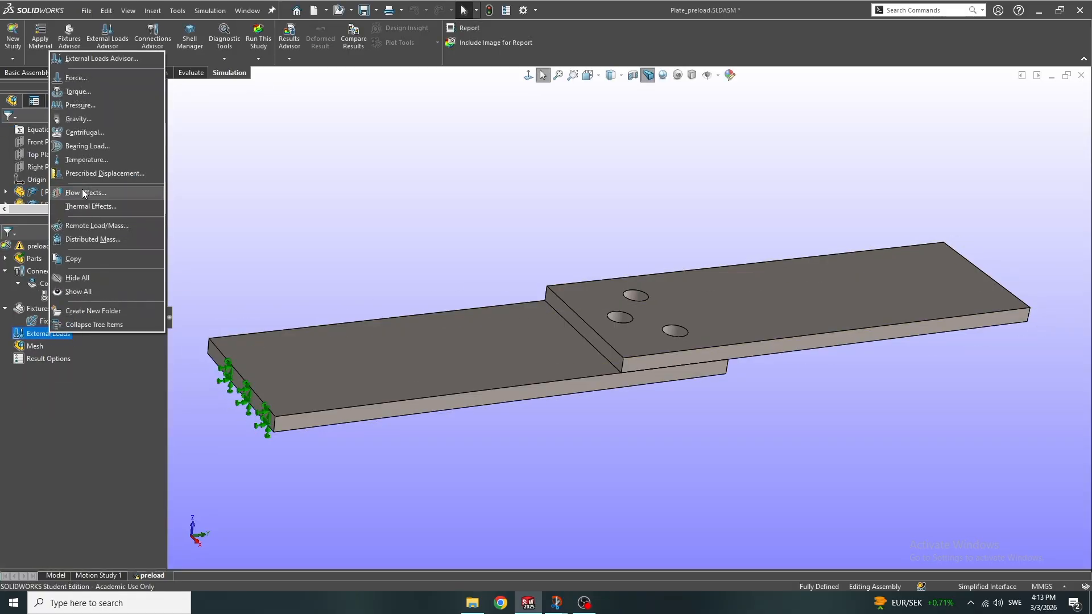
click(90, 76)
middle_drag(891, 381, 935, 316)
click(911, 337)
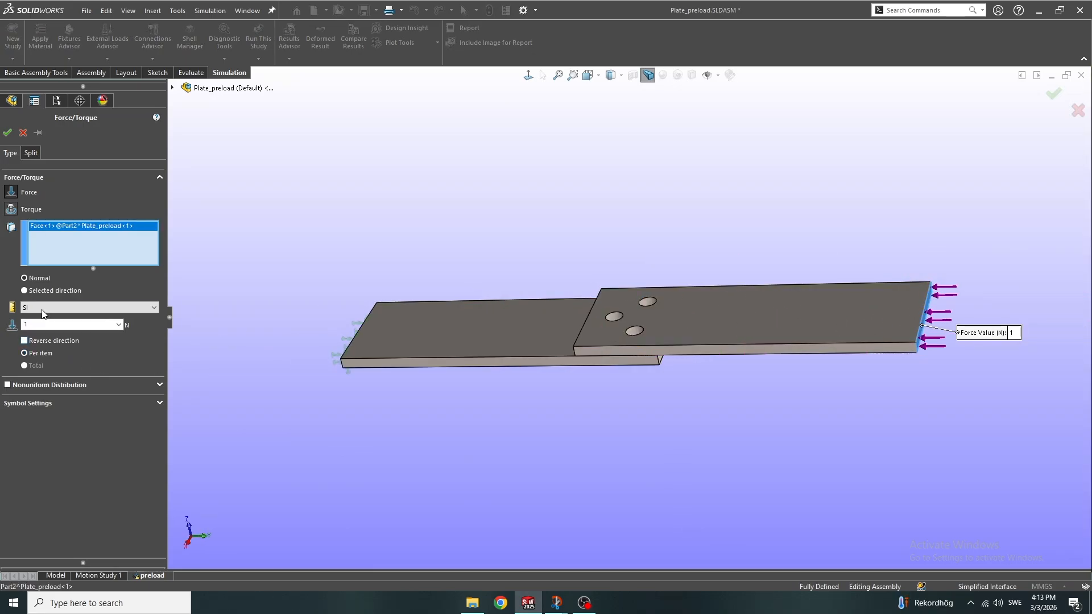
click(50, 291)
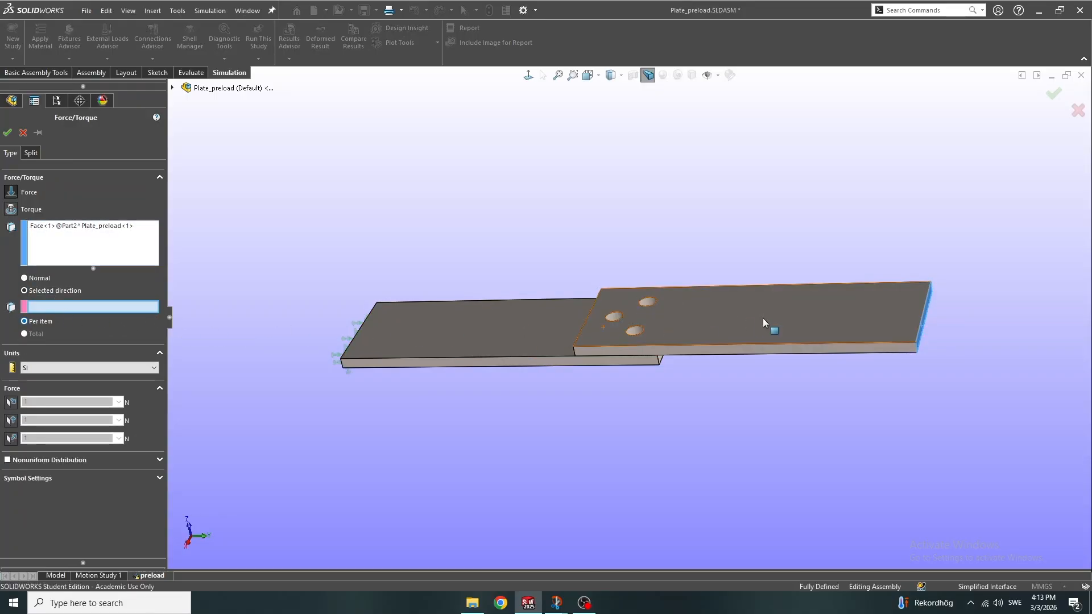
click(847, 316)
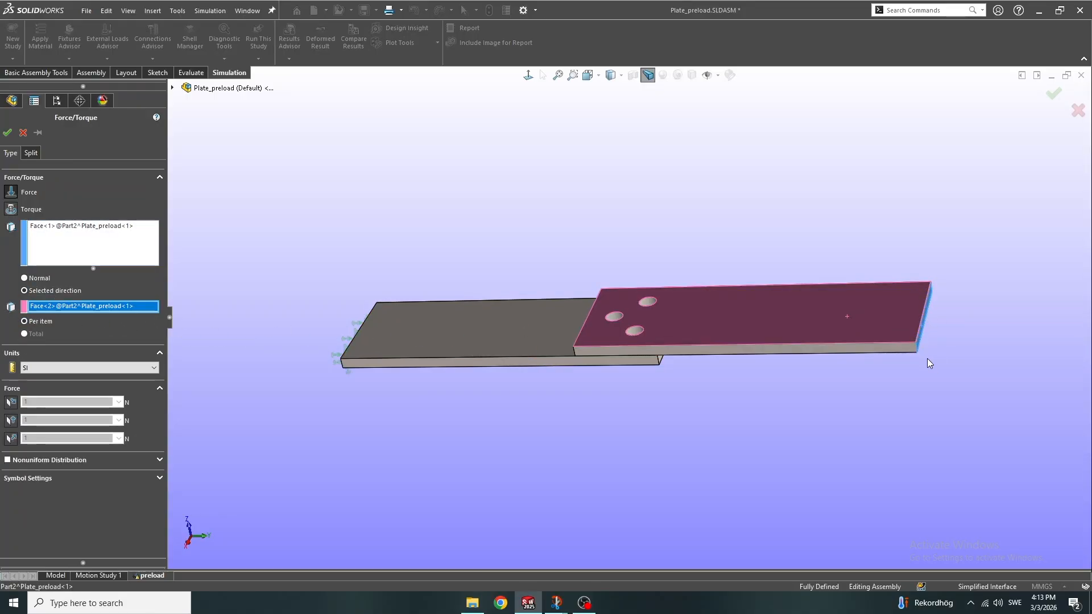
click(11, 438)
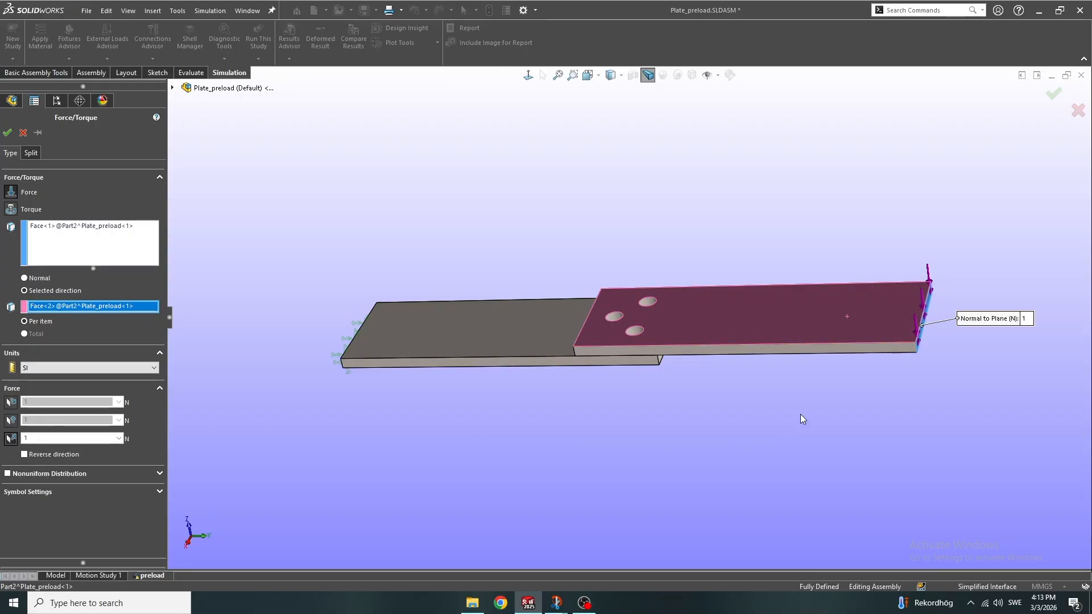
drag(69, 439, 4, 473)
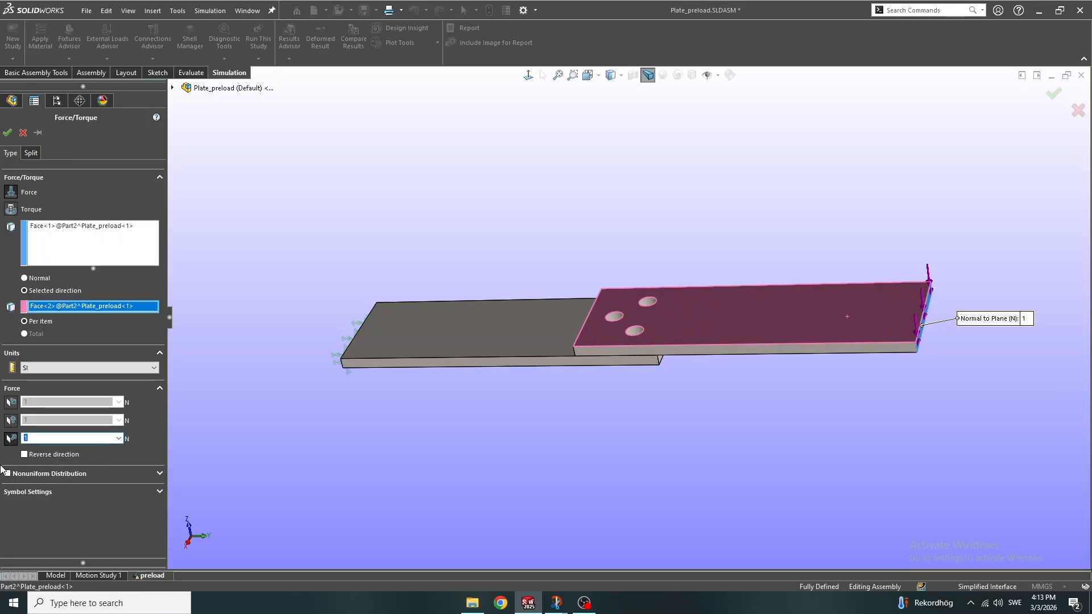
text(500)
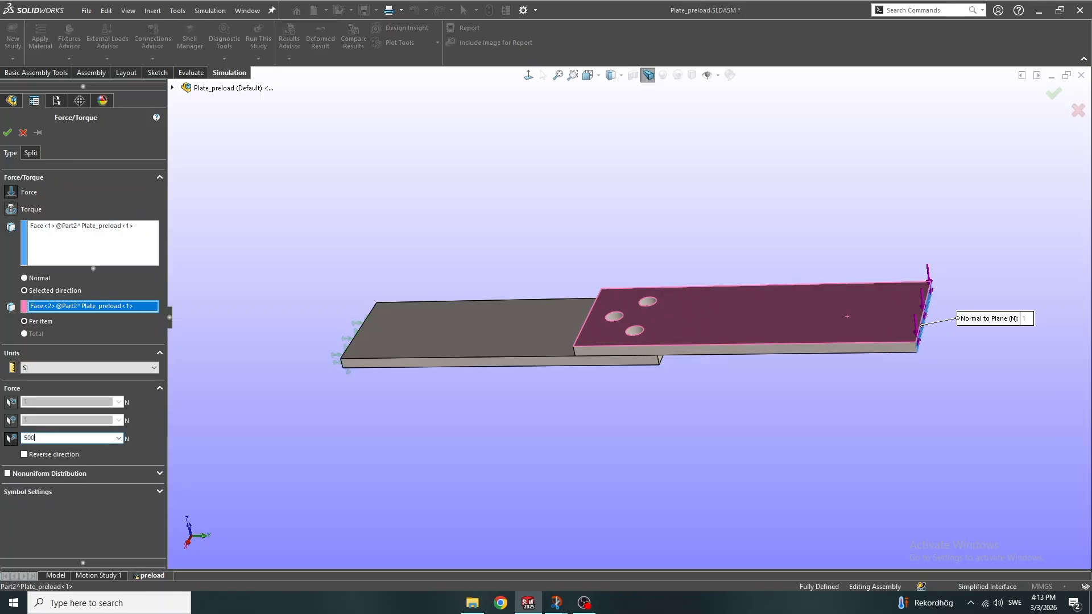
click(7, 132)
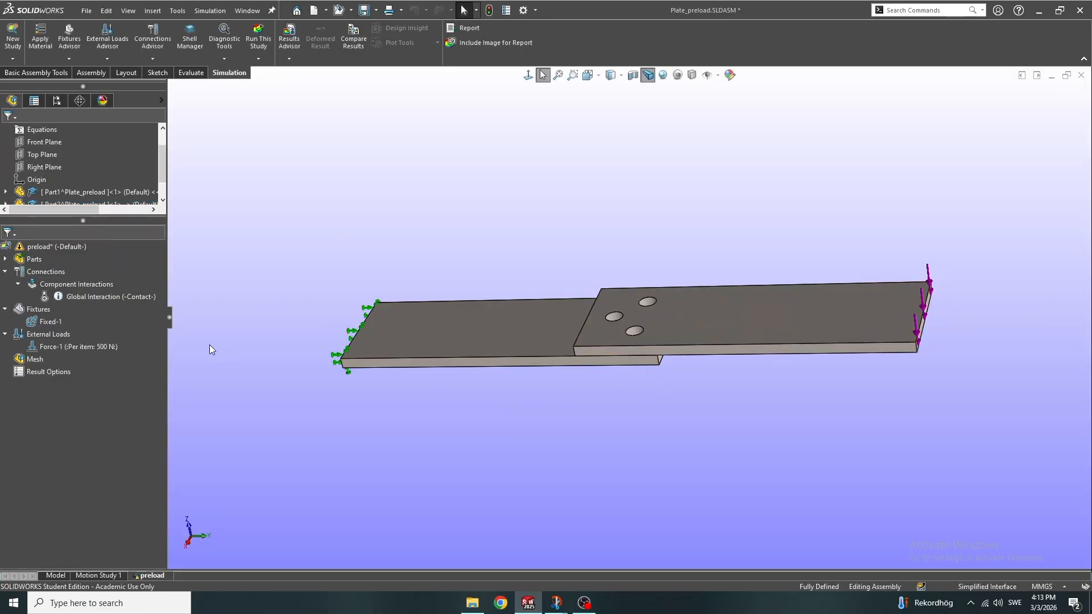
Start a bolt connector through the hole nearest the upper plate's overlapping end, using its upper edge for the head and the lower plate's bottom edge for the nut
right_click(26, 273)
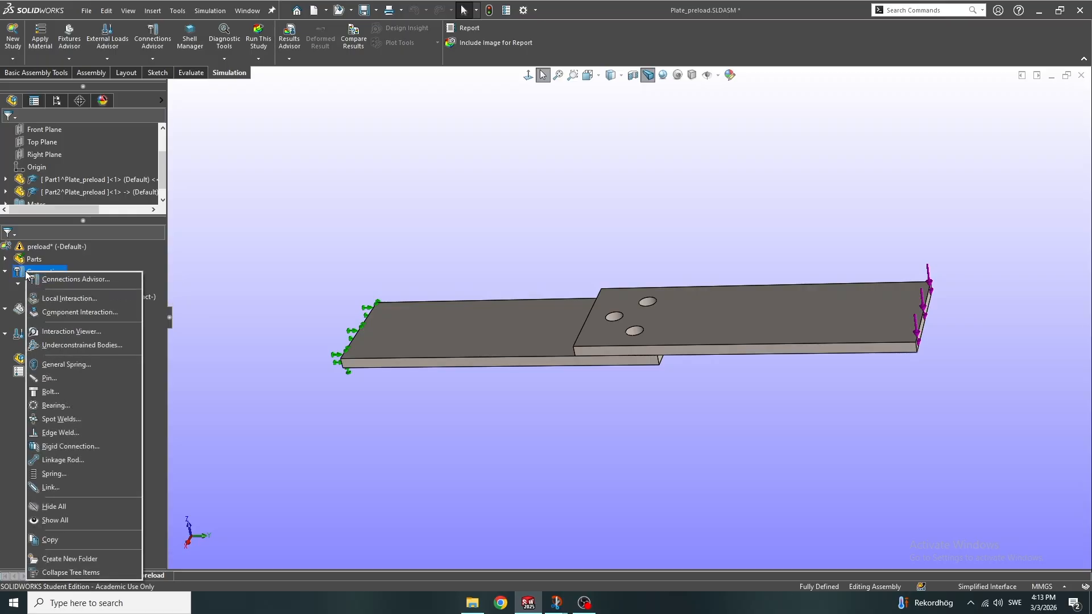
click(59, 393)
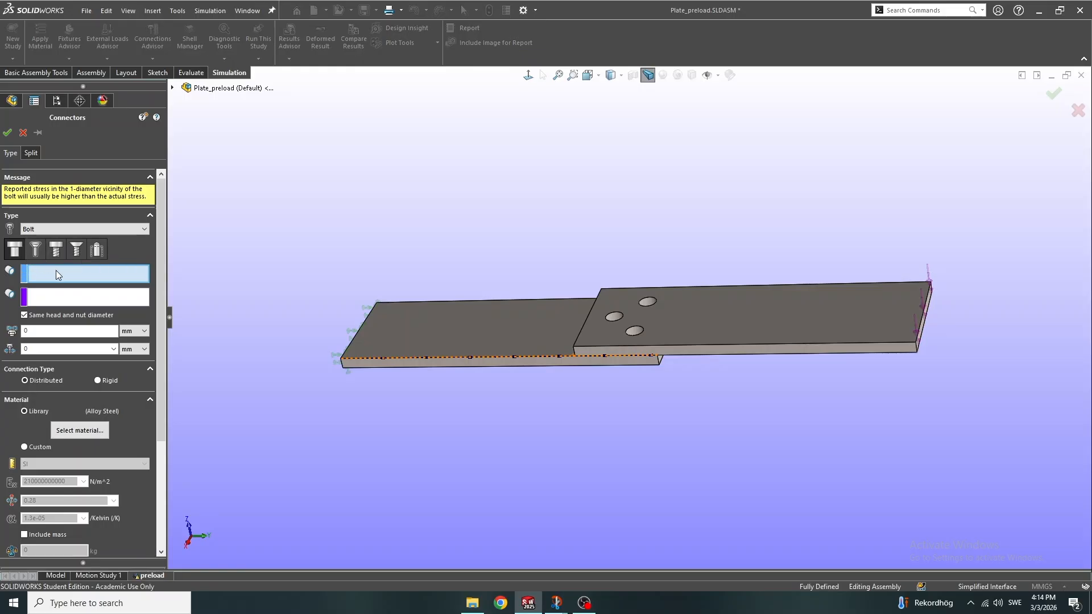
scroll(654, 327, down, 4)
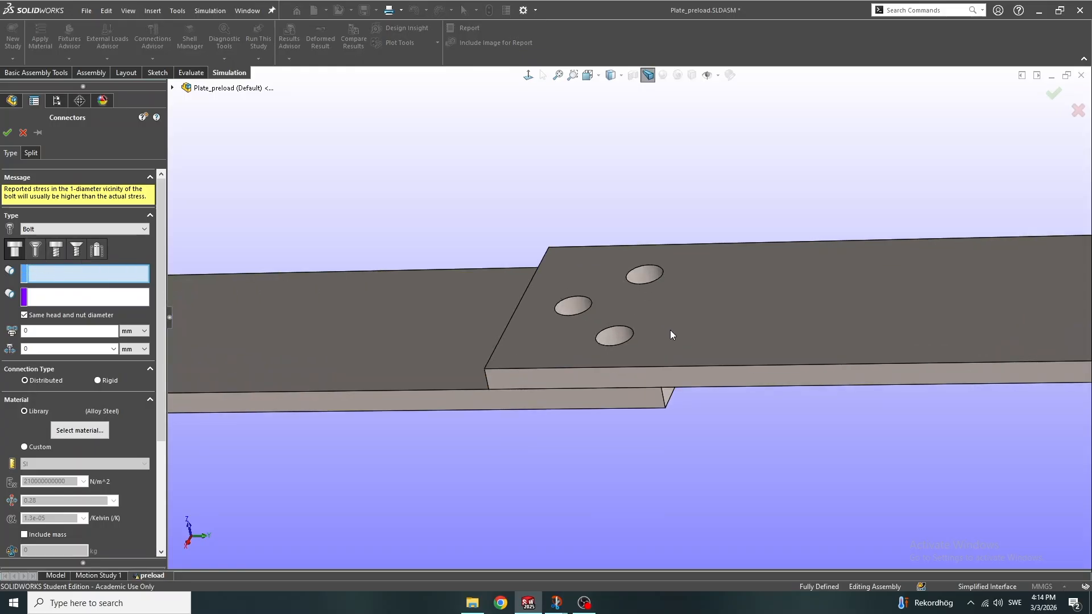
click(555, 312)
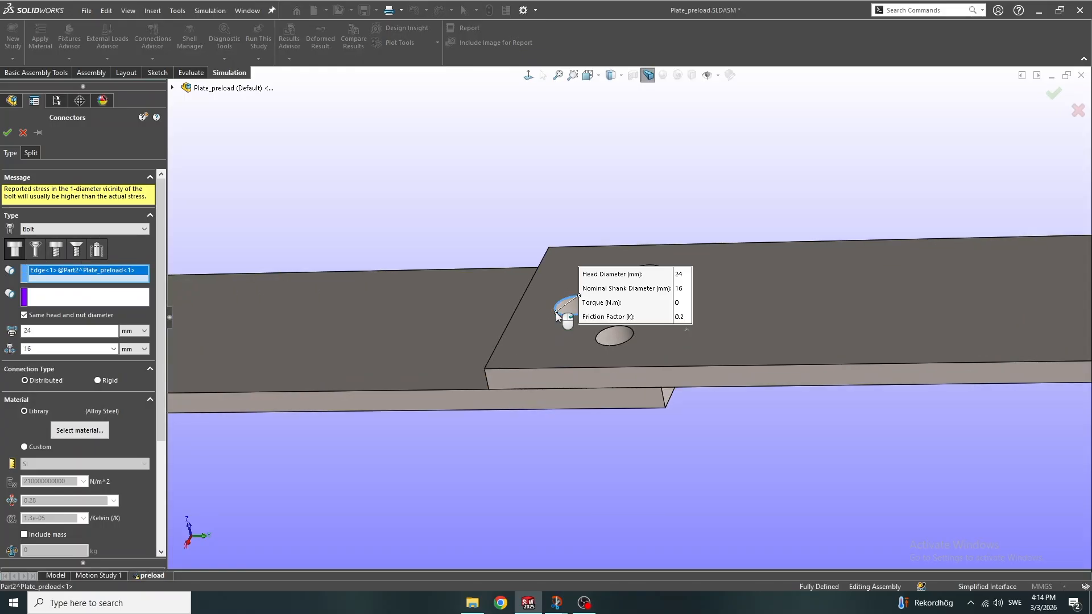
middle_drag(536, 410, 540, 239)
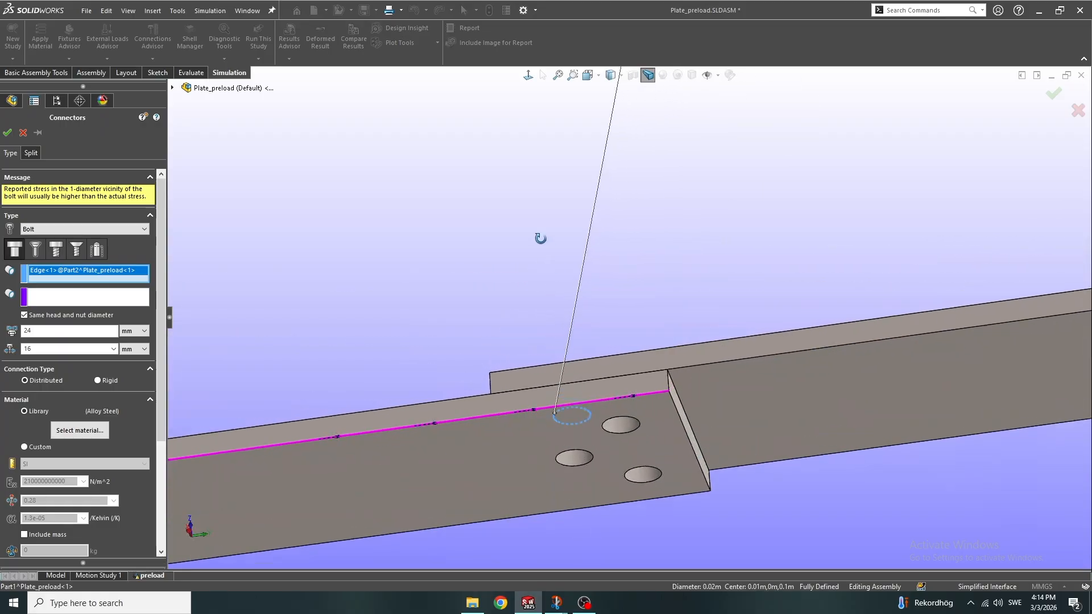
click(112, 302)
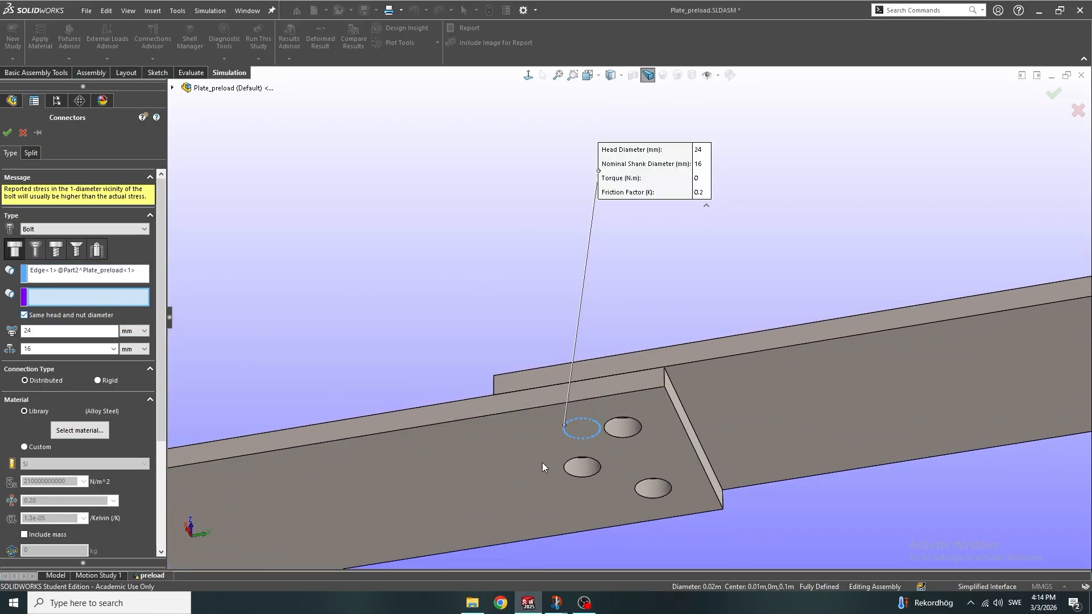
click(581, 476)
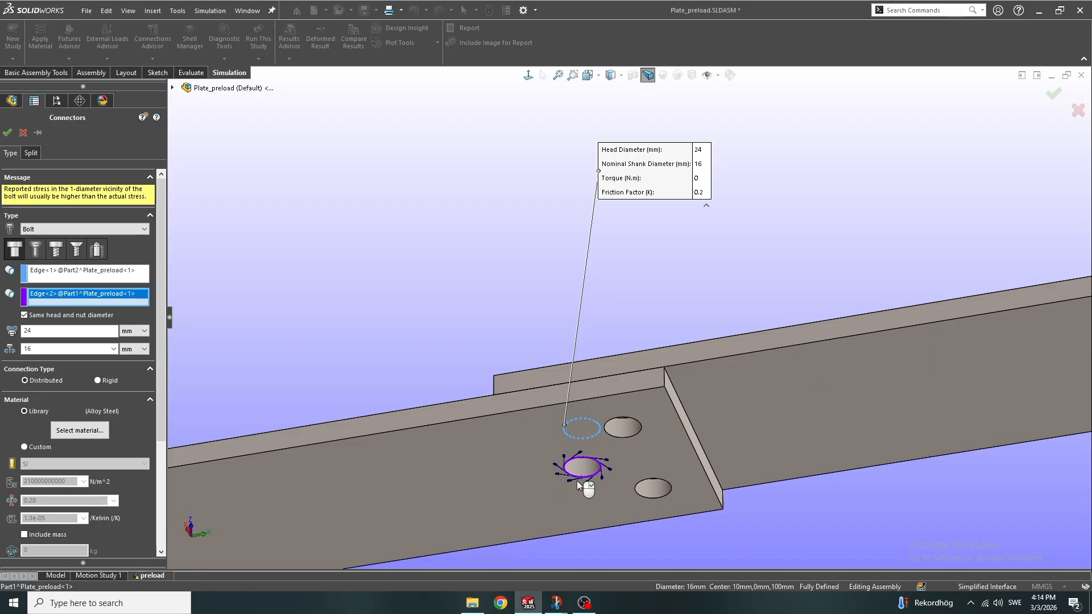
middle_drag(538, 467, 557, 473)
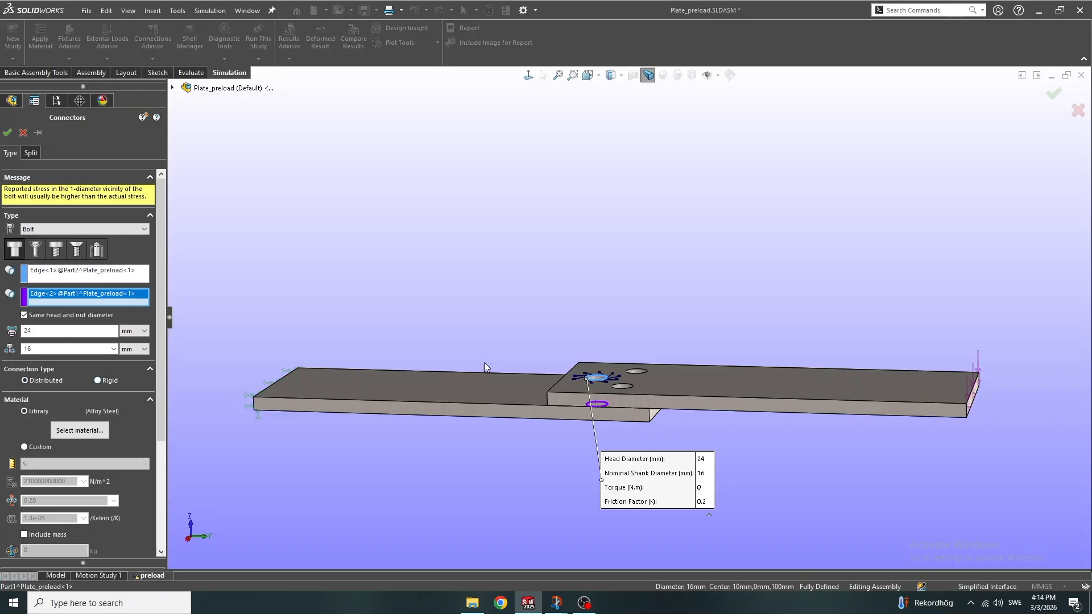
Set the bolt connector's pre-load type to Axial
click(107, 382)
scroll(575, 386, down, 3)
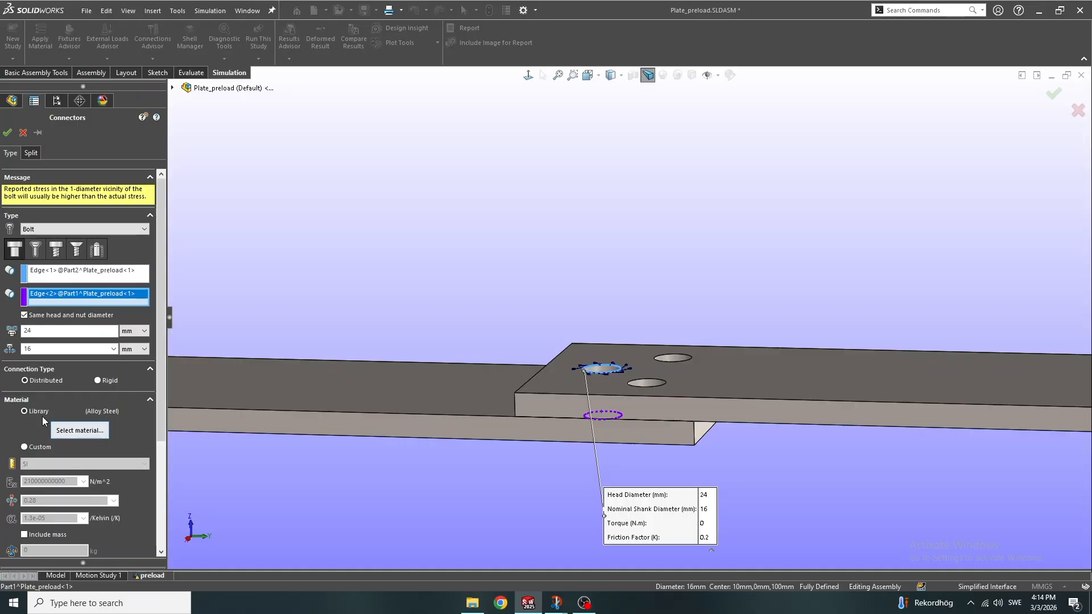
scroll(85, 472, down, 3)
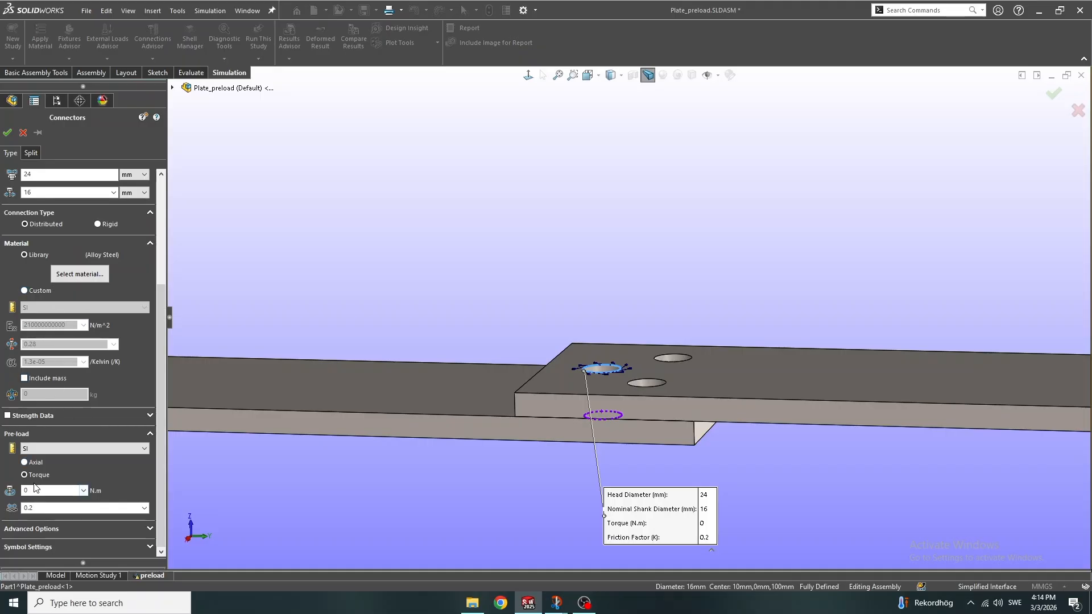
click(33, 462)
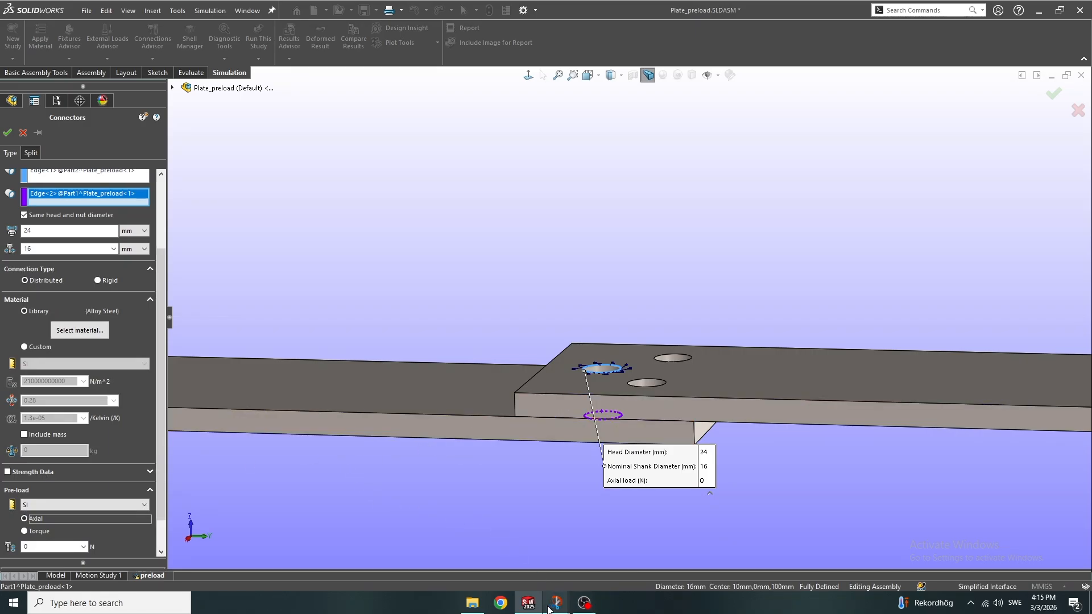
Look up the typical preload of an M16 Grade 8.8 bolt in the Snip & Sketch reference image and set the axial pre-load to 70000 N
mouse_move(546, 606)
mouse_move(556, 603)
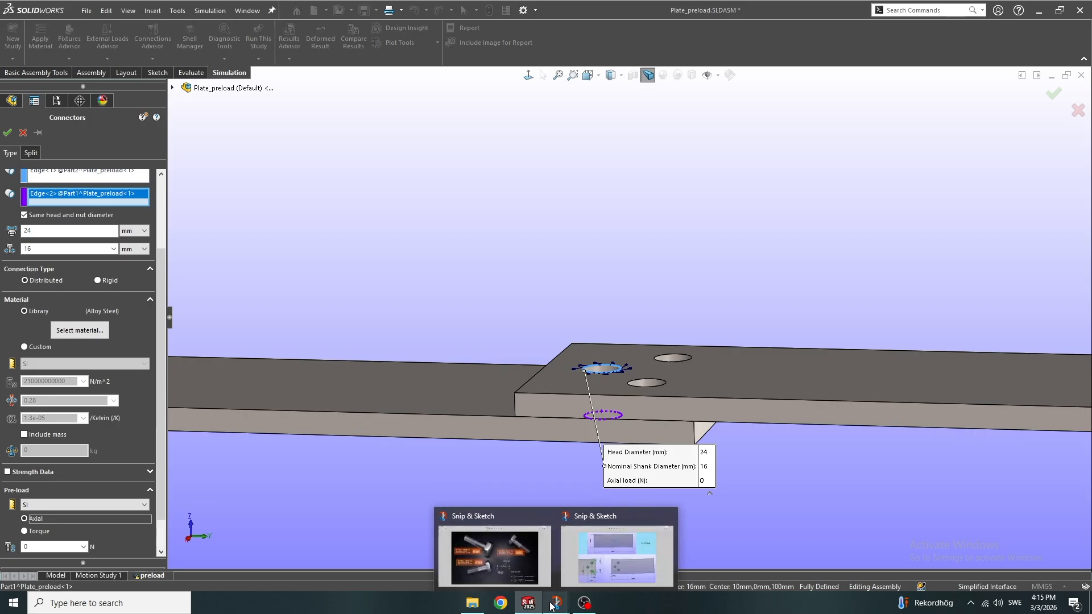
click(523, 564)
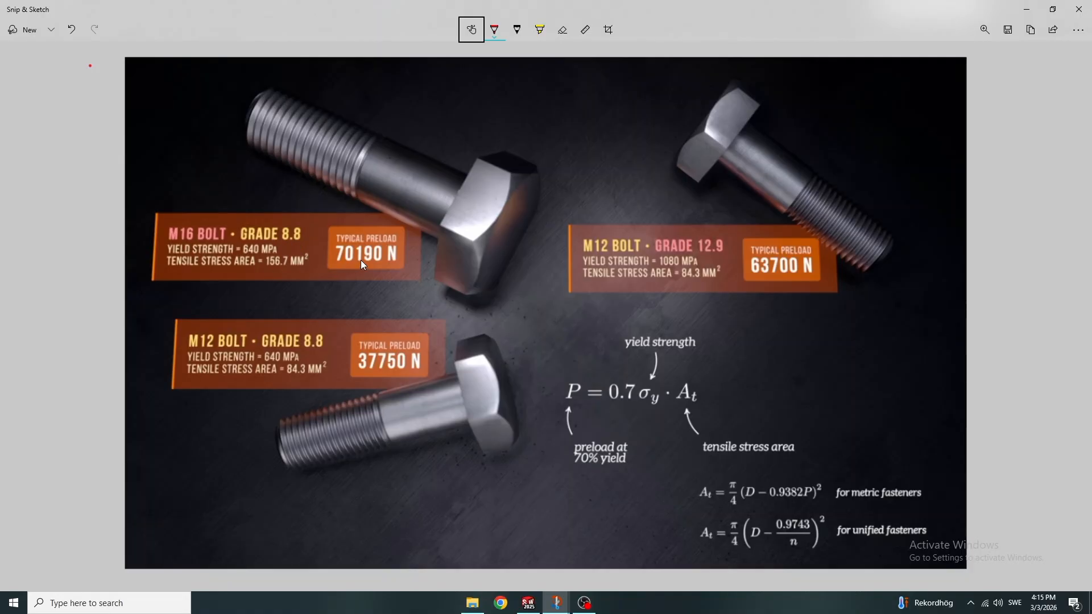
click(1028, 11)
click(38, 545)
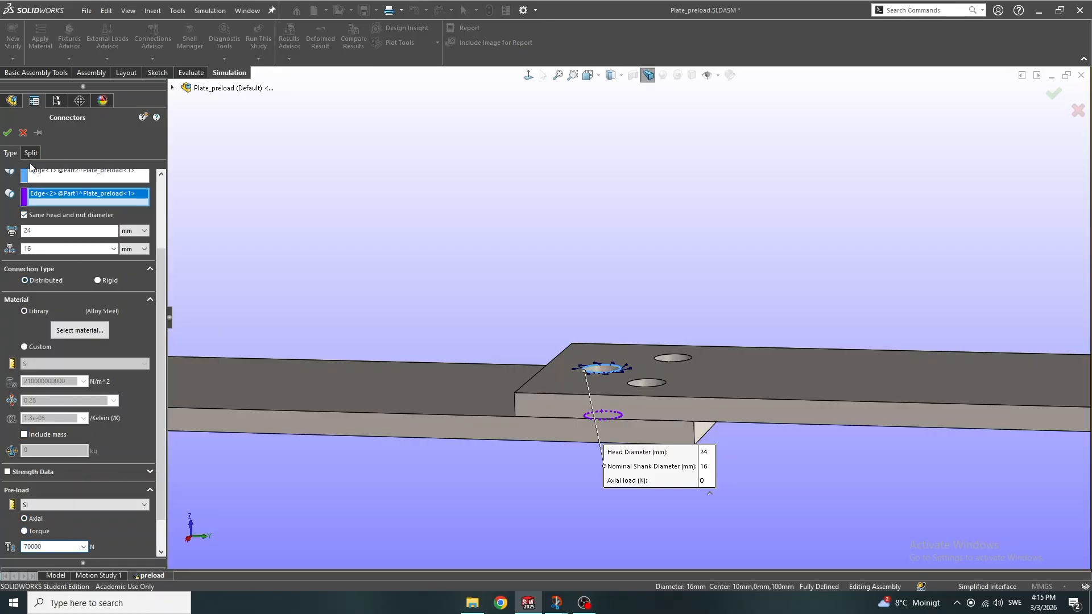
Keep the connector settings open for further bolts and accept the first bolt connector
click(38, 132)
scroll(78, 428, down, 1)
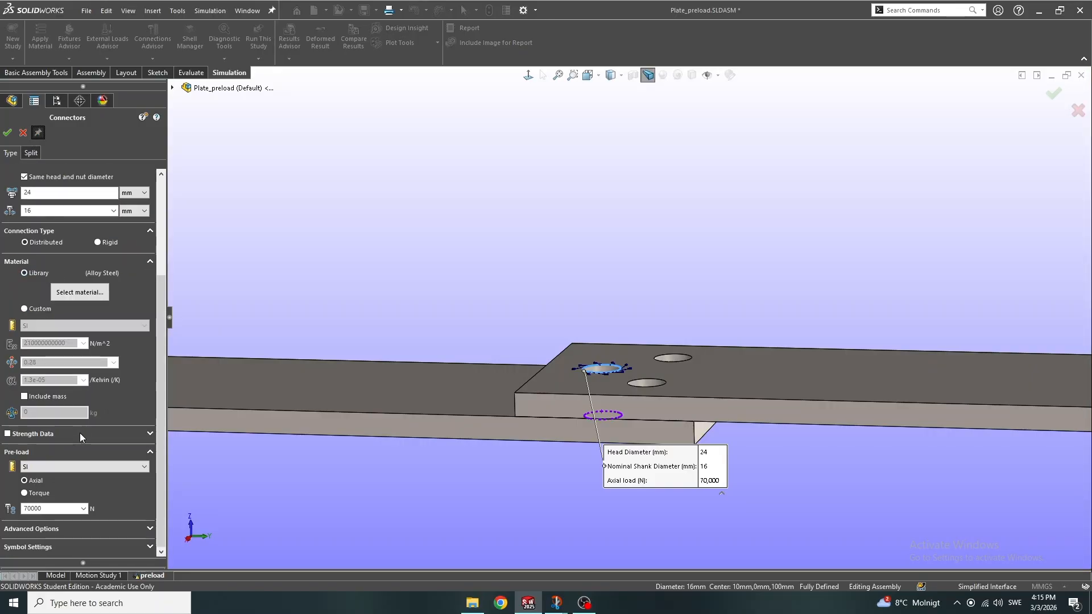
scroll(81, 427, up, 4)
scroll(598, 405, up, 3)
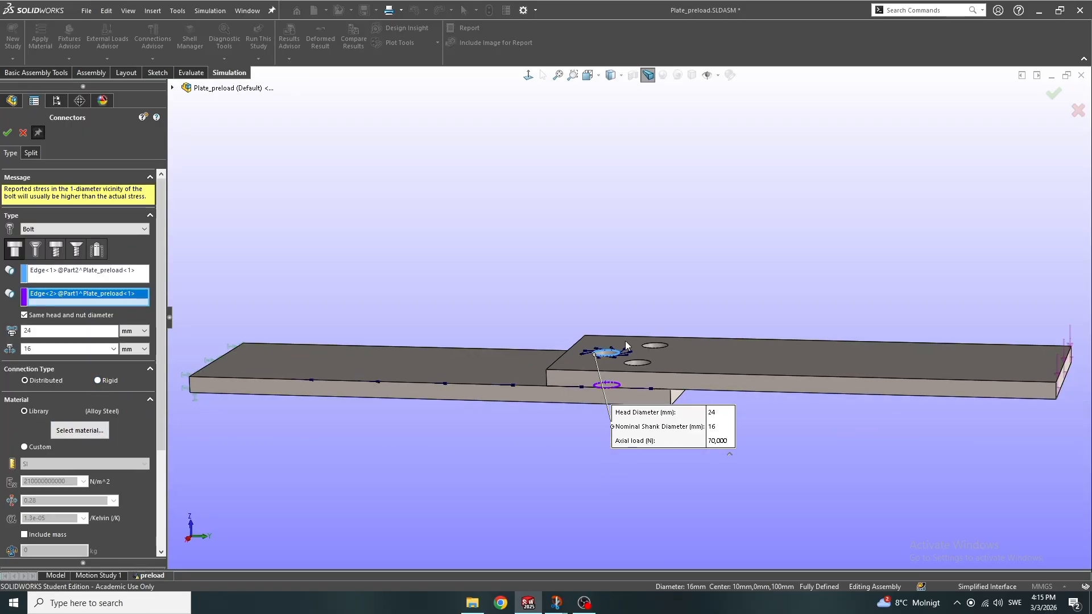
middle_drag(626, 340, 632, 365)
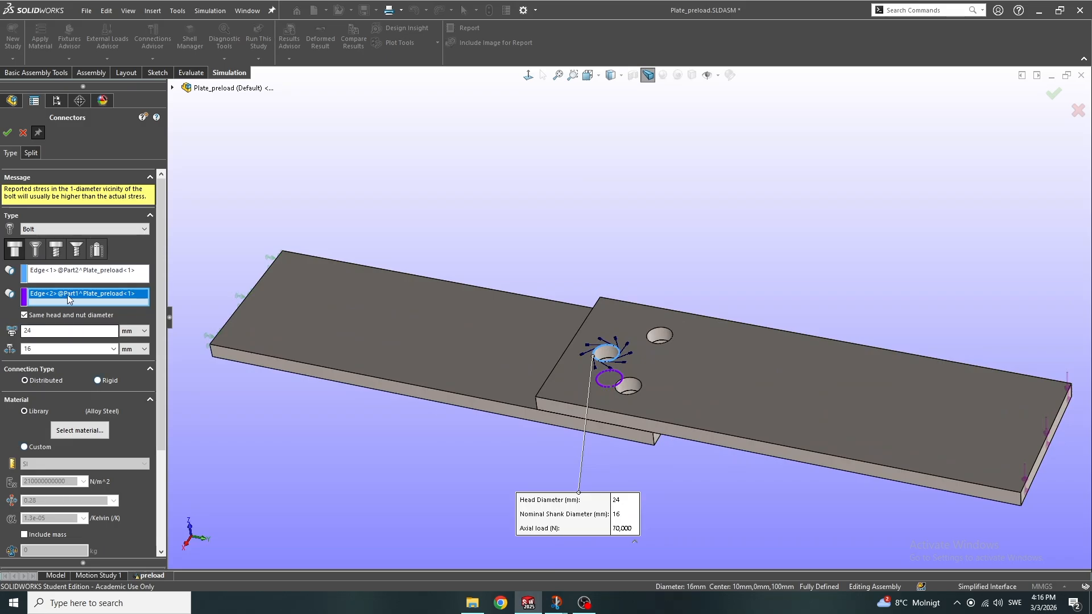
click(8, 135)
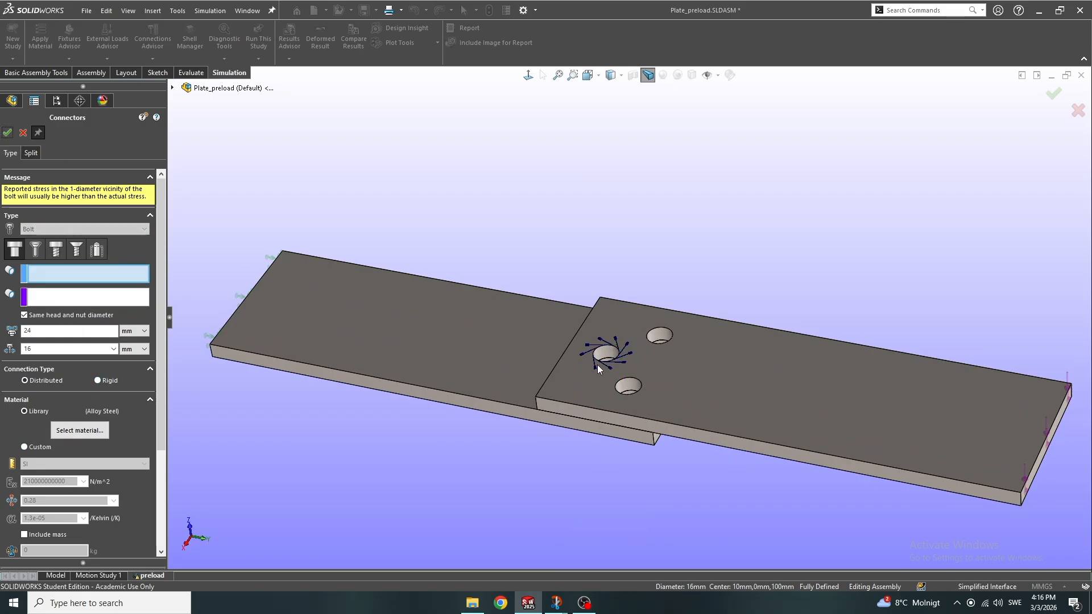
Add a bolt connector through the rear hole of the remaining pair, using its upper edge for the head and the lower plate's bottom edge for the nut
click(670, 341)
middle_drag(613, 414, 636, 292)
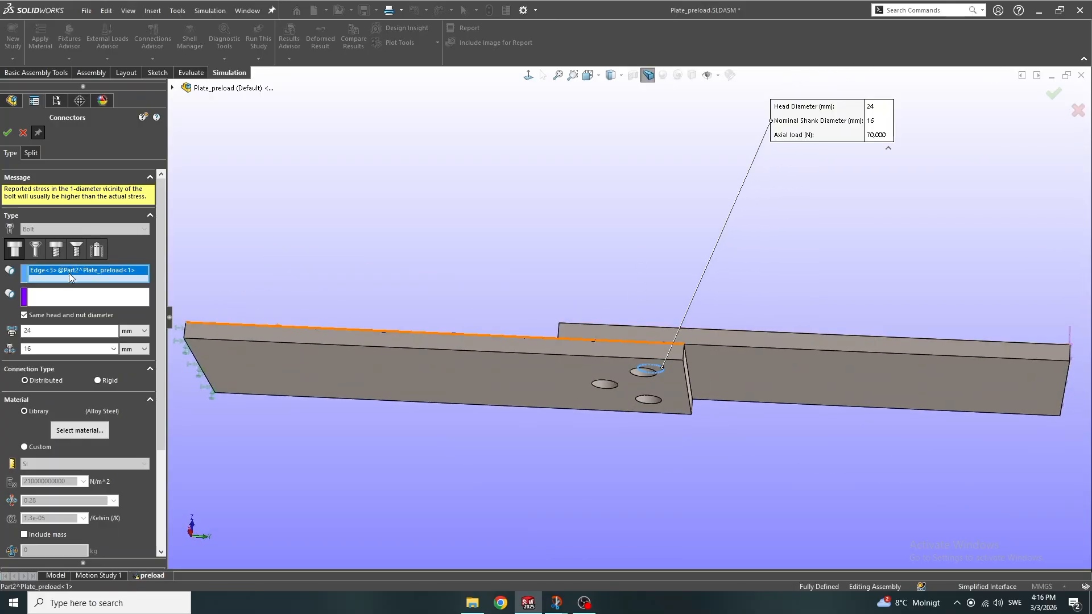
click(649, 409)
middle_drag(650, 409, 199, 297)
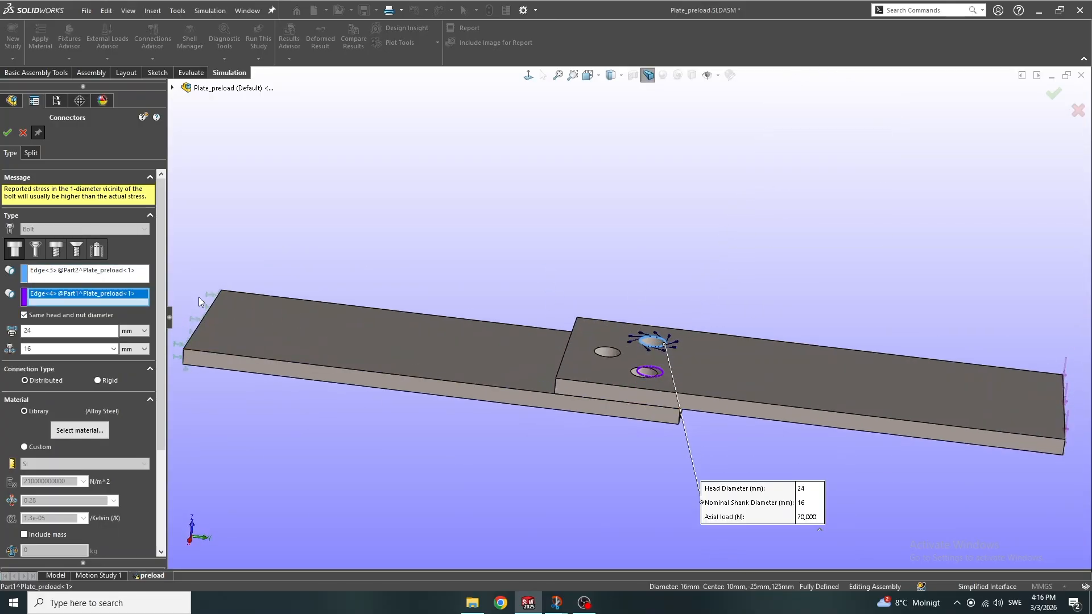
click(7, 134)
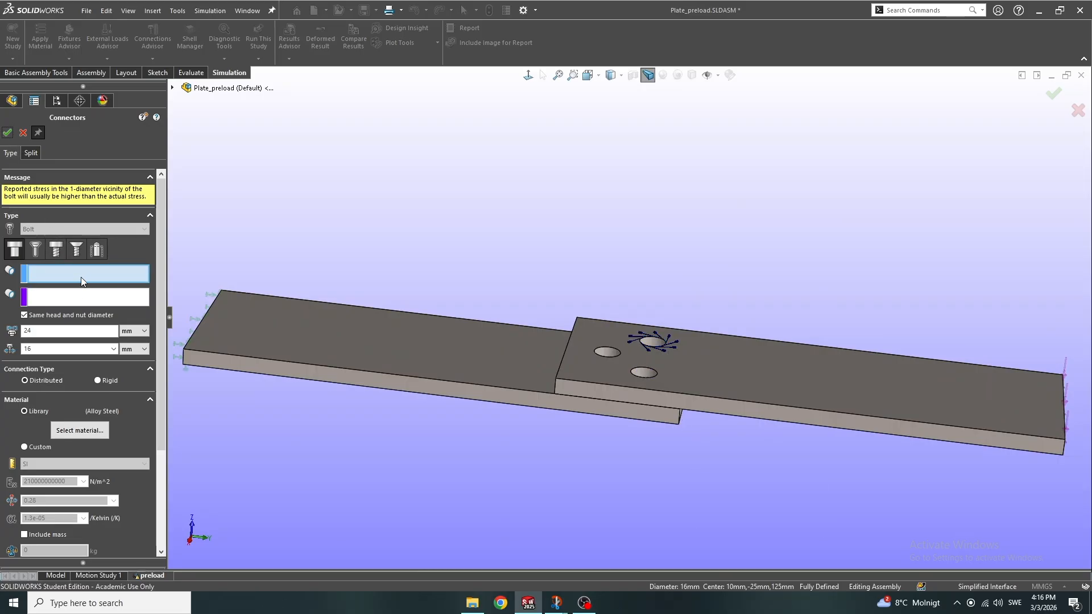
Add a bolt connector through the last open hole, from its upper edge to the lower plate's bottom edge, and finish creating connectors
click(657, 377)
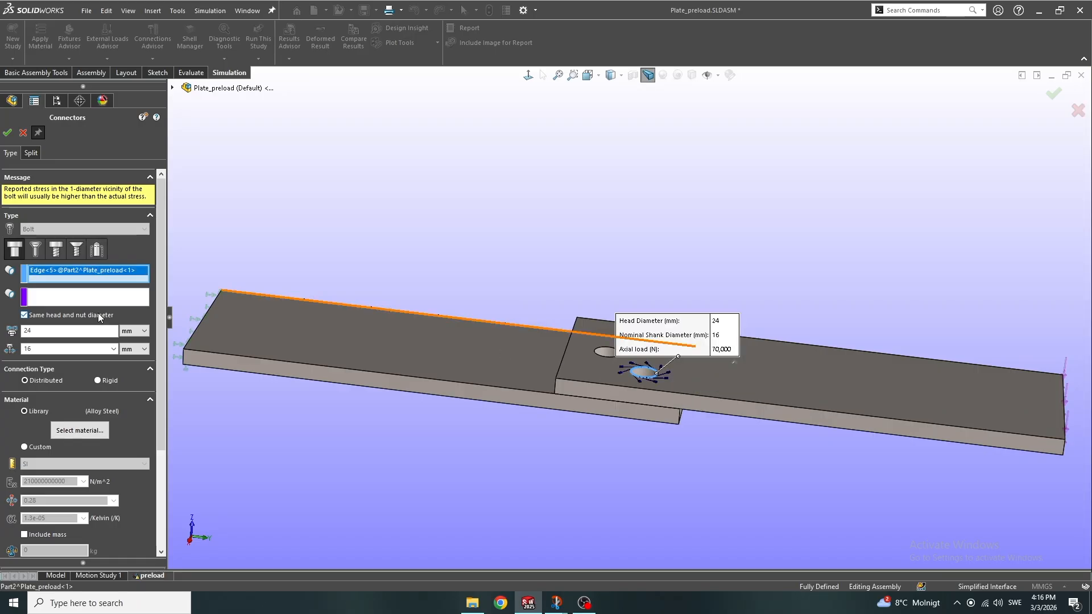
click(106, 297)
middle_drag(573, 469, 586, 257)
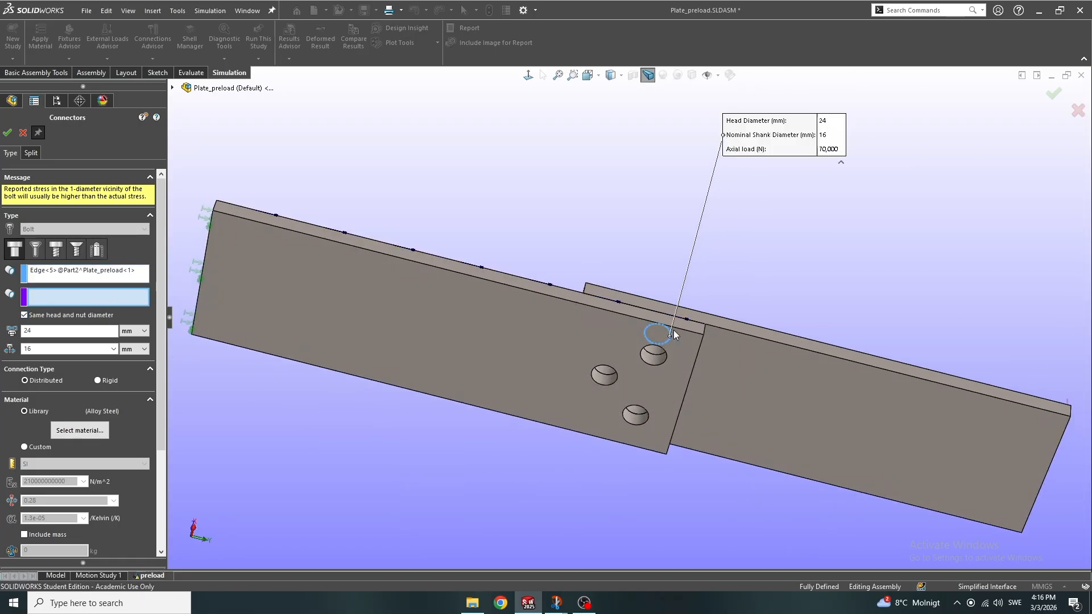
click(660, 366)
middle_drag(505, 225, 463, 392)
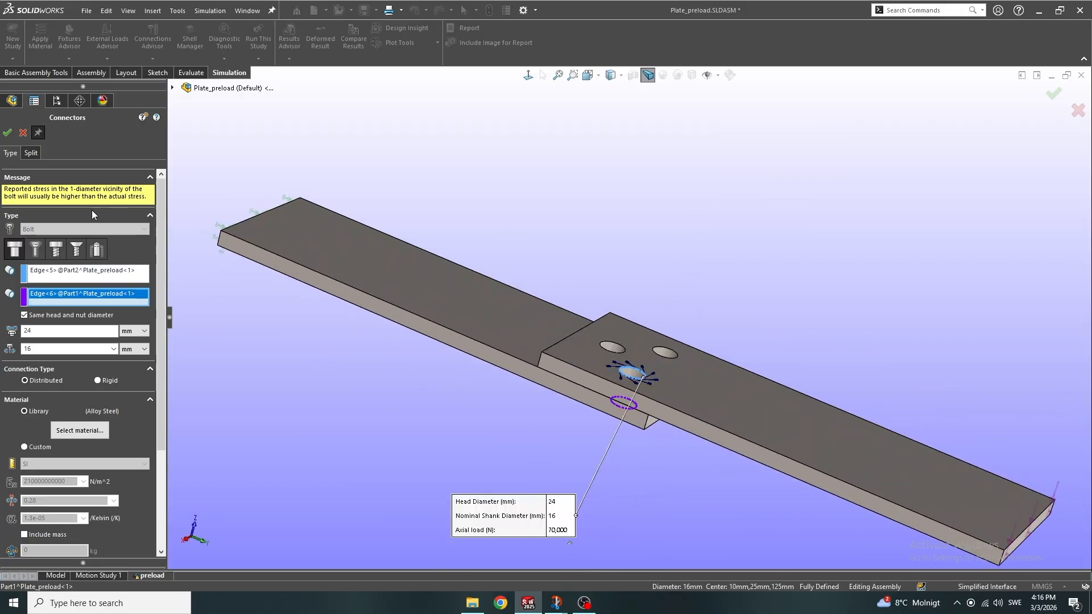
click(8, 133)
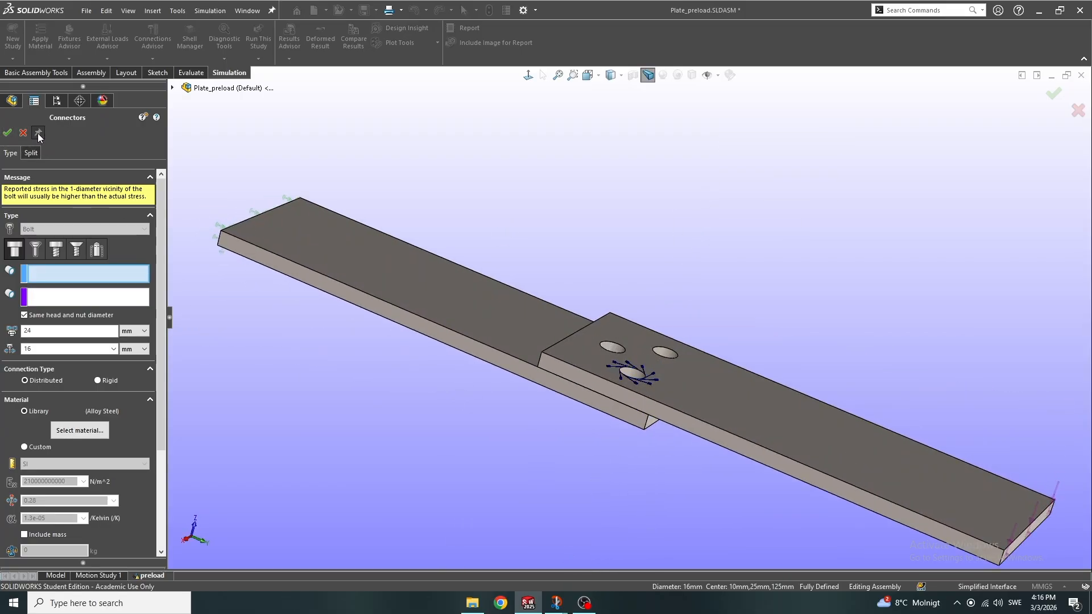
click(24, 134)
mouse_move(348, 449)
middle_down()
mouse_move(444, 398)
mouse_move(580, 390)
middle_up()
middle_drag(723, 440, 636, 373)
scroll(626, 400, down, 2)
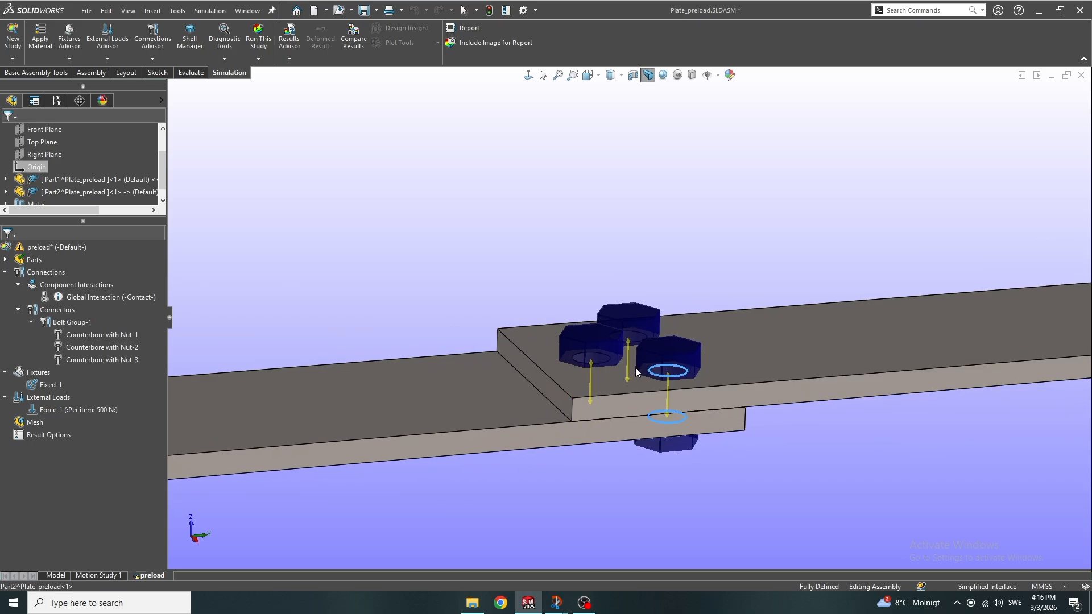
scroll(637, 371, up, 3)
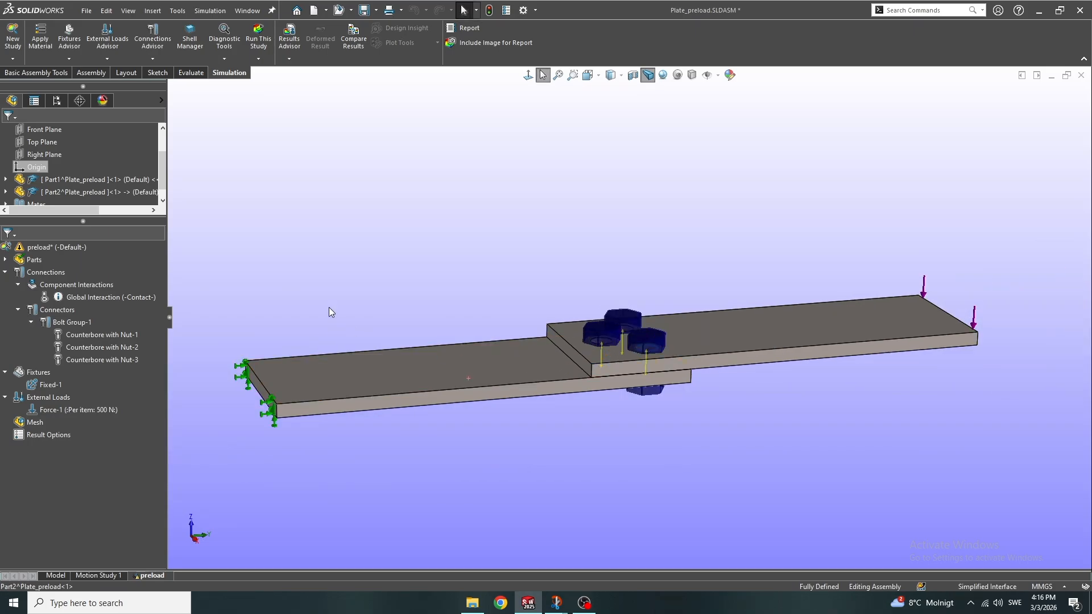
Mesh the assembly with the finest mesh density and the Curvature-based mesh option
right_click(31, 424)
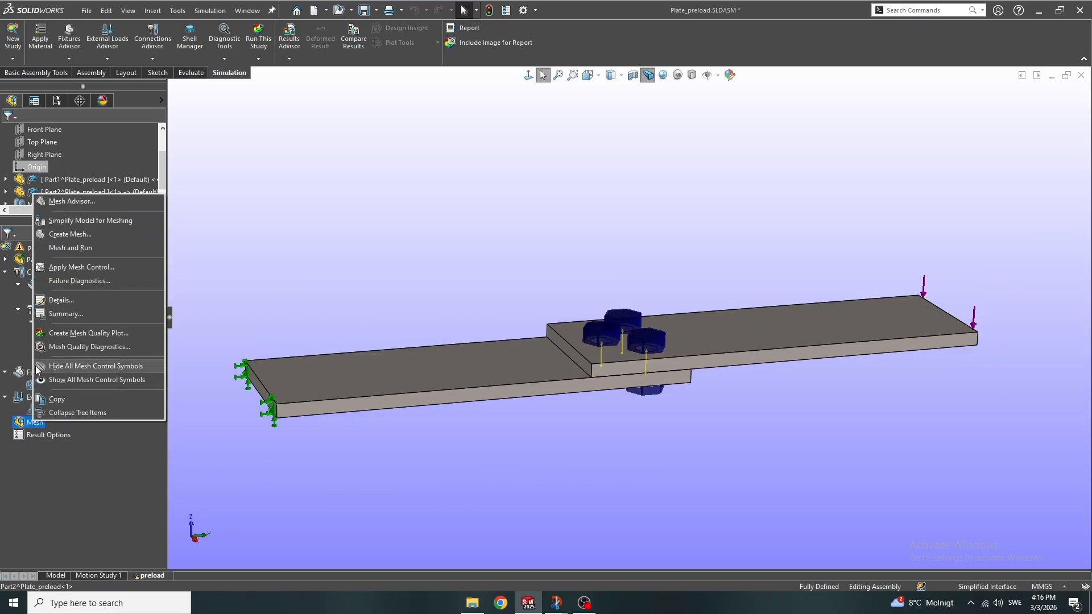
click(68, 234)
drag(103, 194, 117, 197)
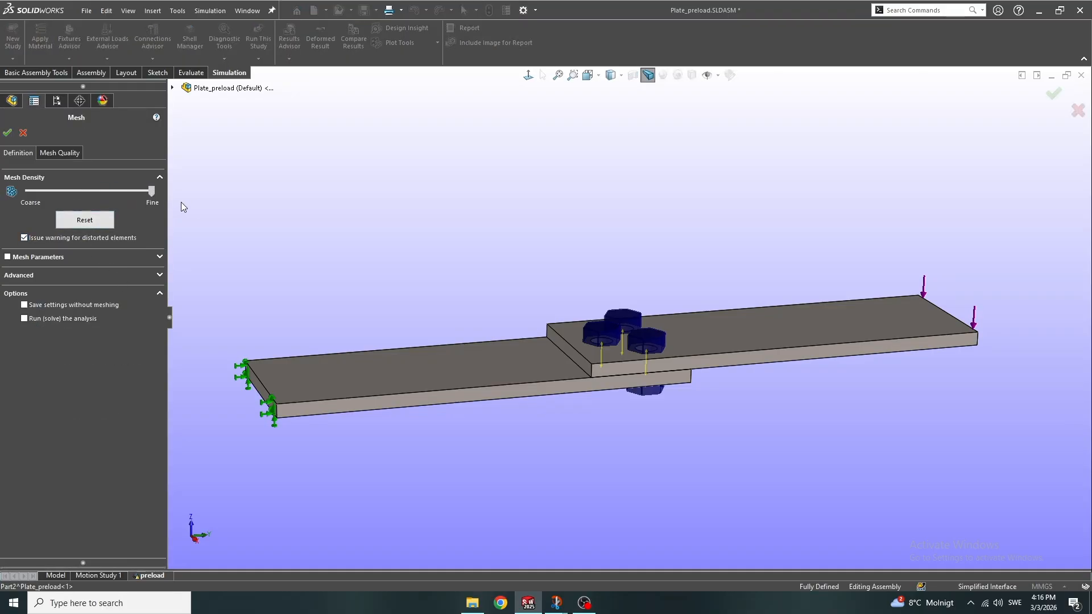
click(90, 258)
click(80, 283)
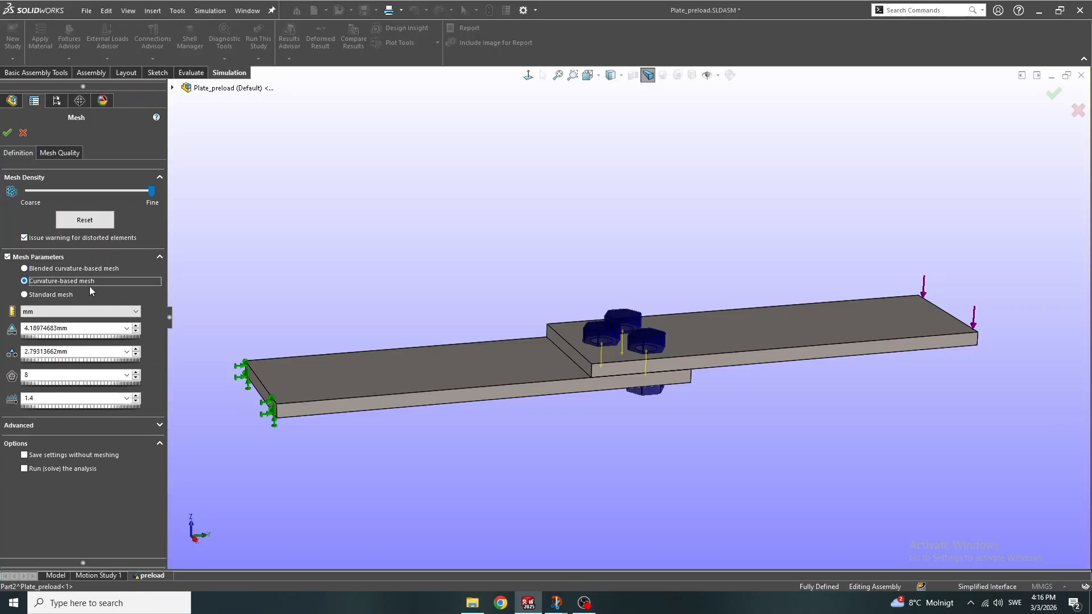
click(7, 133)
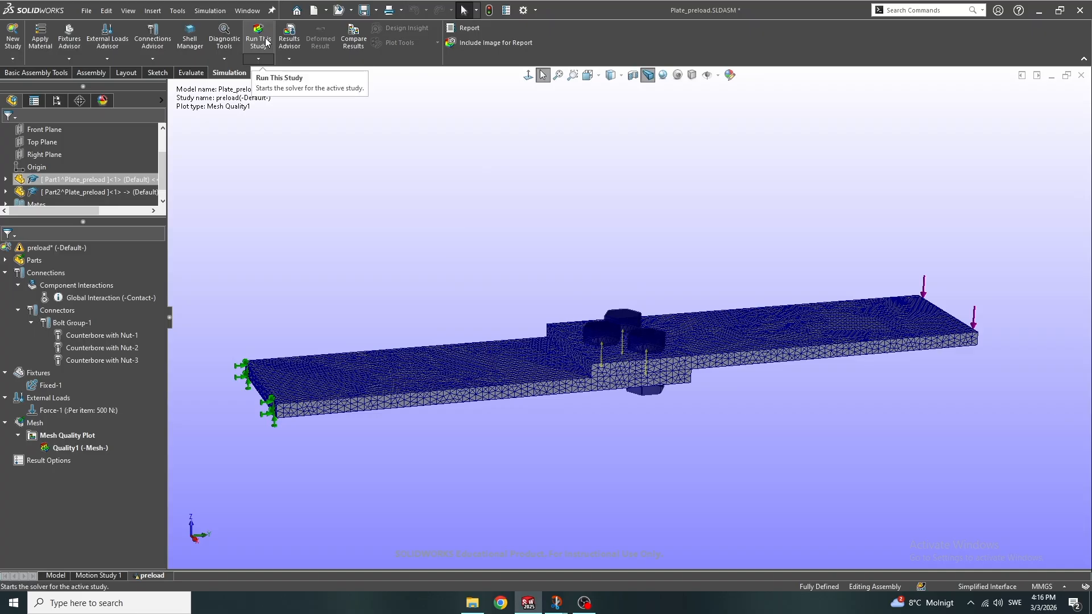
Run the static study and view its displacement plot, ending on the von Mises stress plot
click(266, 42)
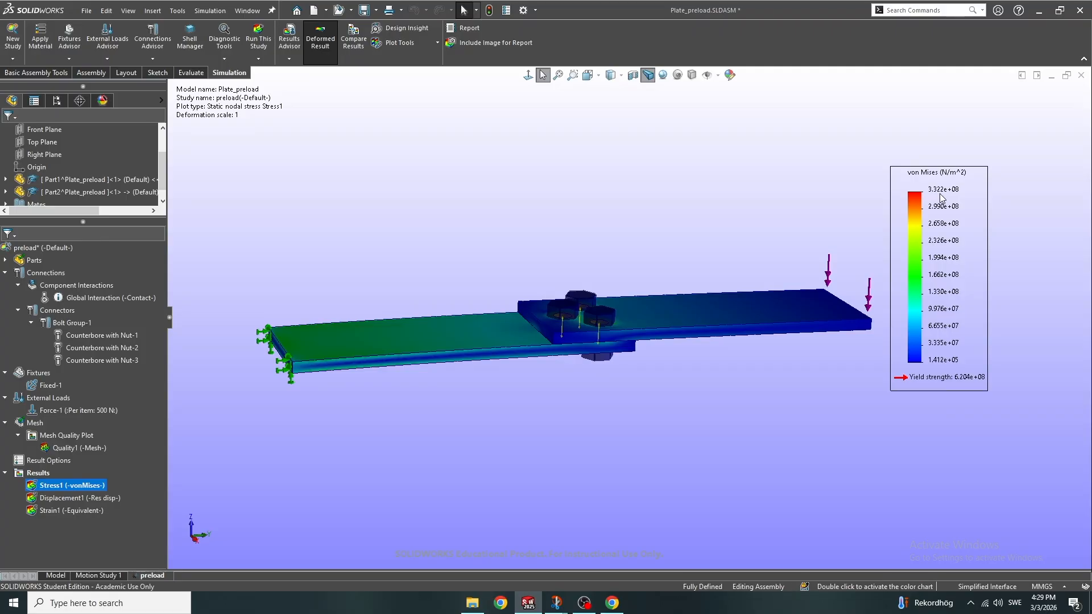
double_click(83, 499)
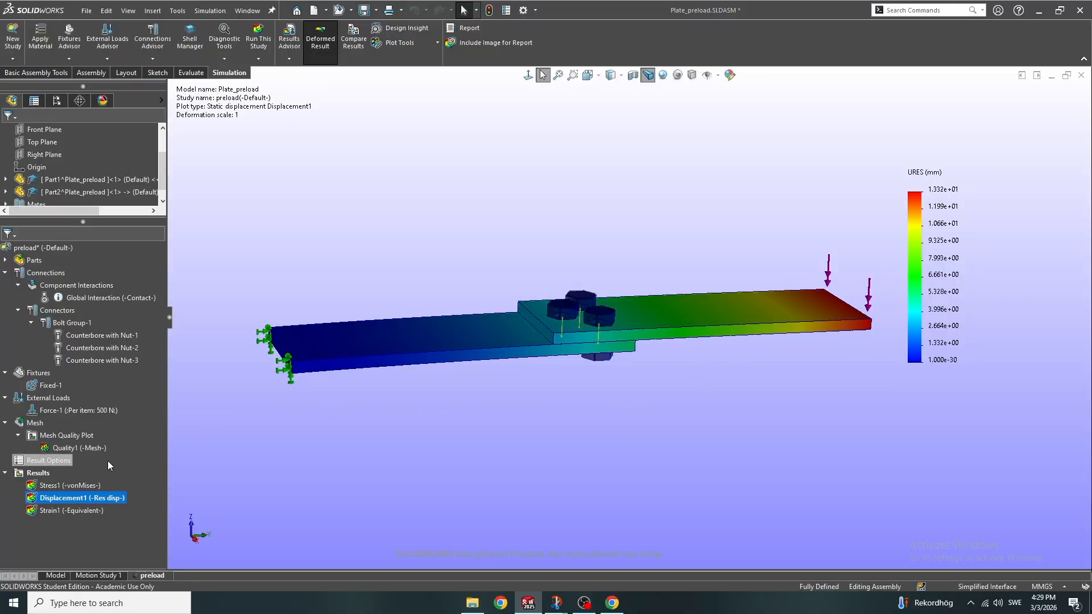
double_click(60, 487)
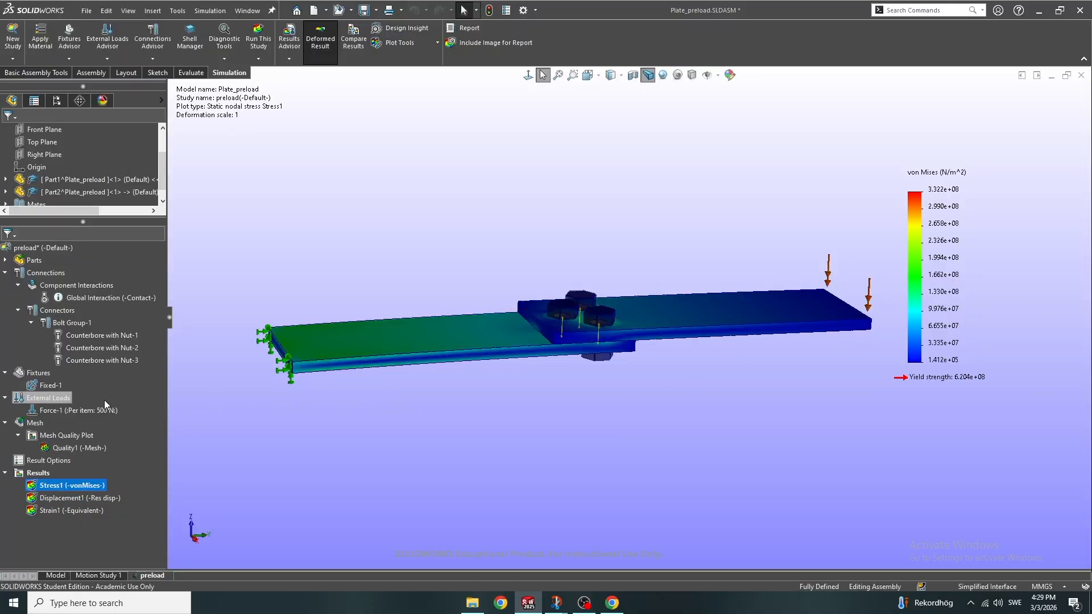
Hide all three bolt connectors so the stress around the holes is exposed
click(105, 336)
shift+click(90, 361)
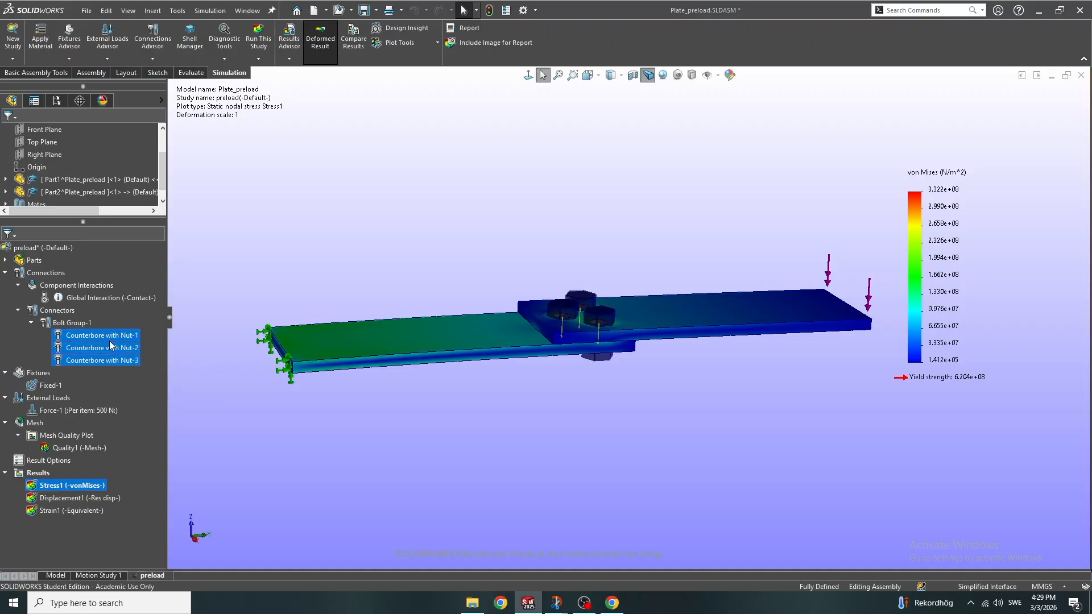
right_click(110, 342)
right_click(109, 358)
key(Escape)
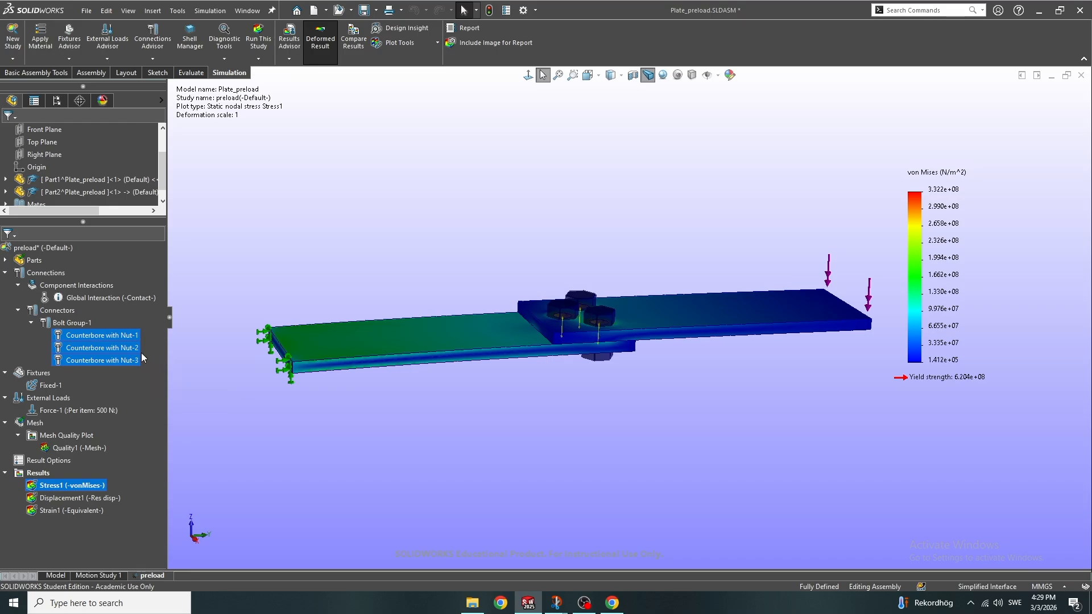
shift+click(100, 347)
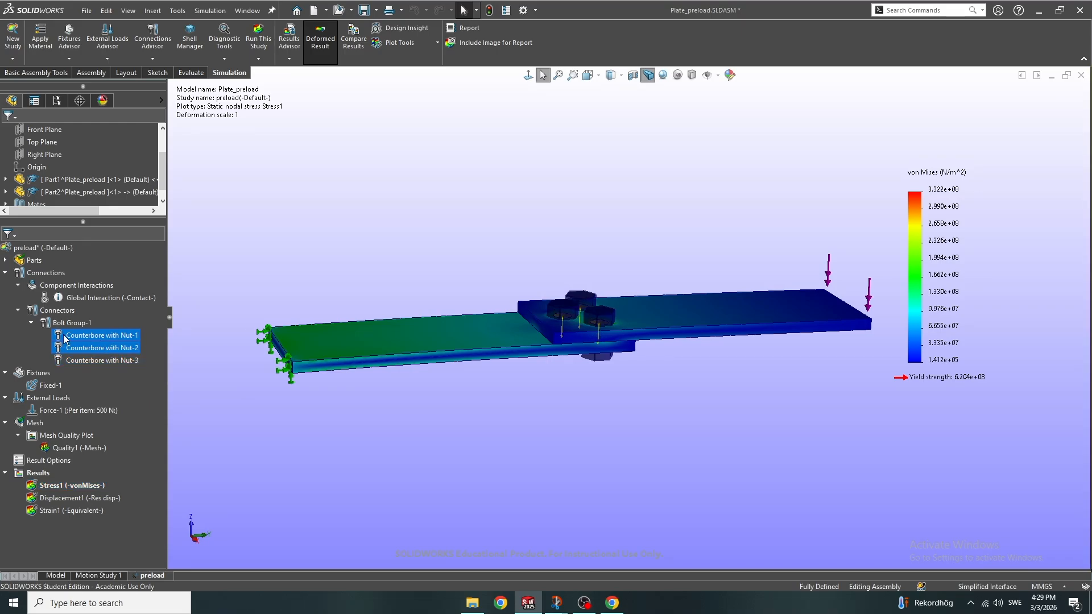
right_click(65, 339)
click(82, 343)
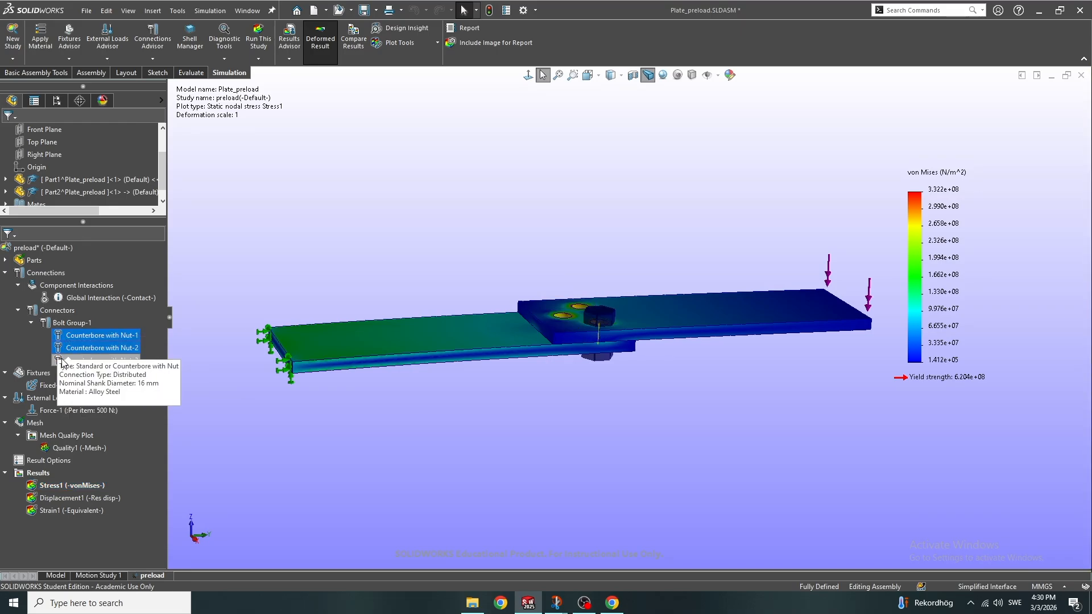
right_click(64, 359)
click(83, 418)
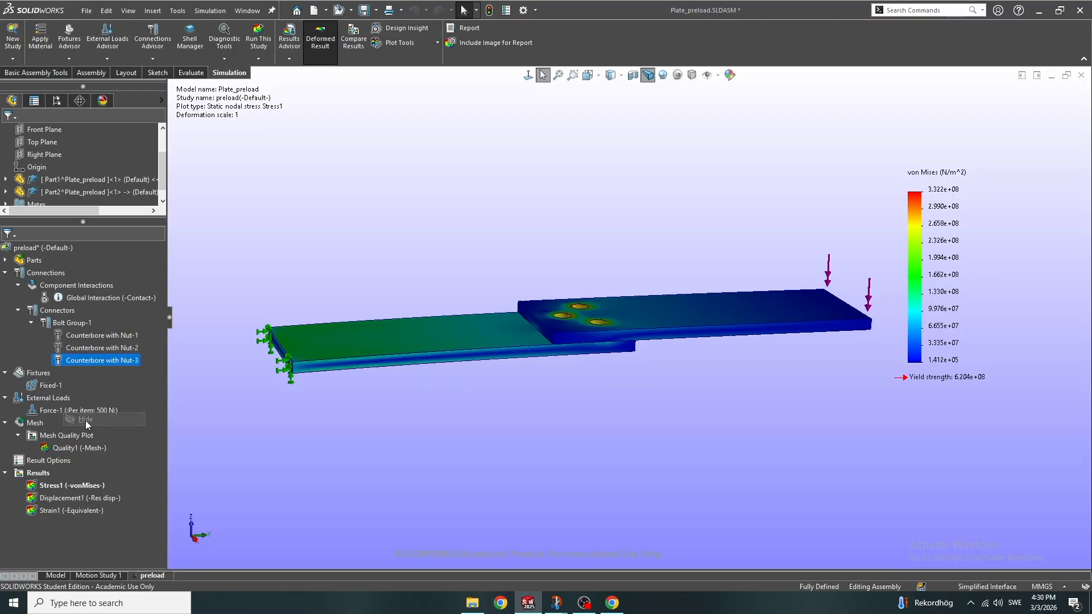
Show the maximum annotation on the von Mises stress plot and inspect the stress around the bolt holes
middle_drag(585, 349, 592, 348)
scroll(635, 284, down, 5)
scroll(636, 285, up, 3)
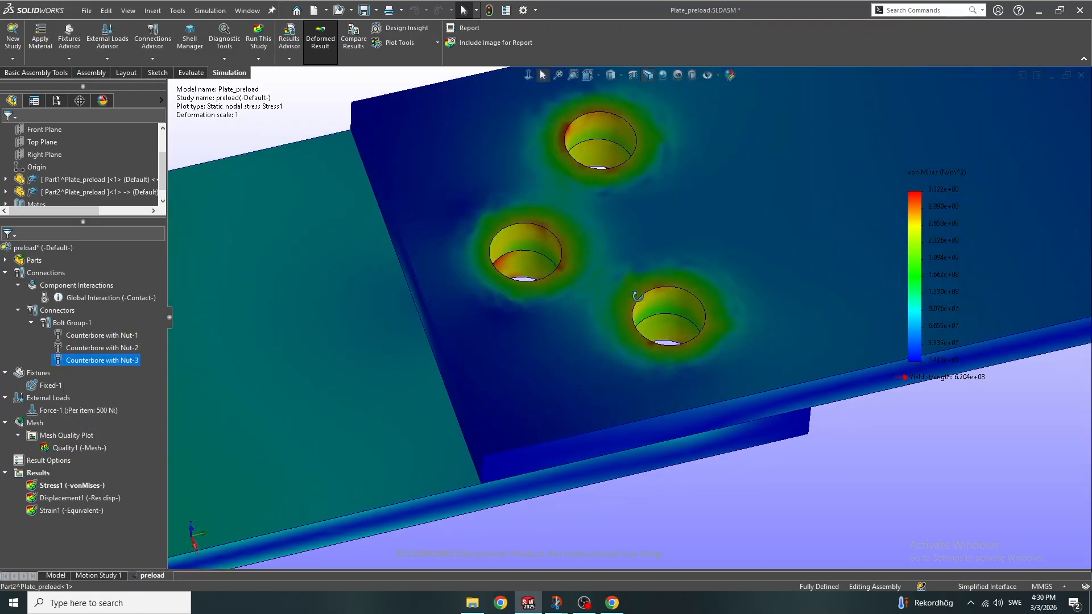
right_click(49, 488)
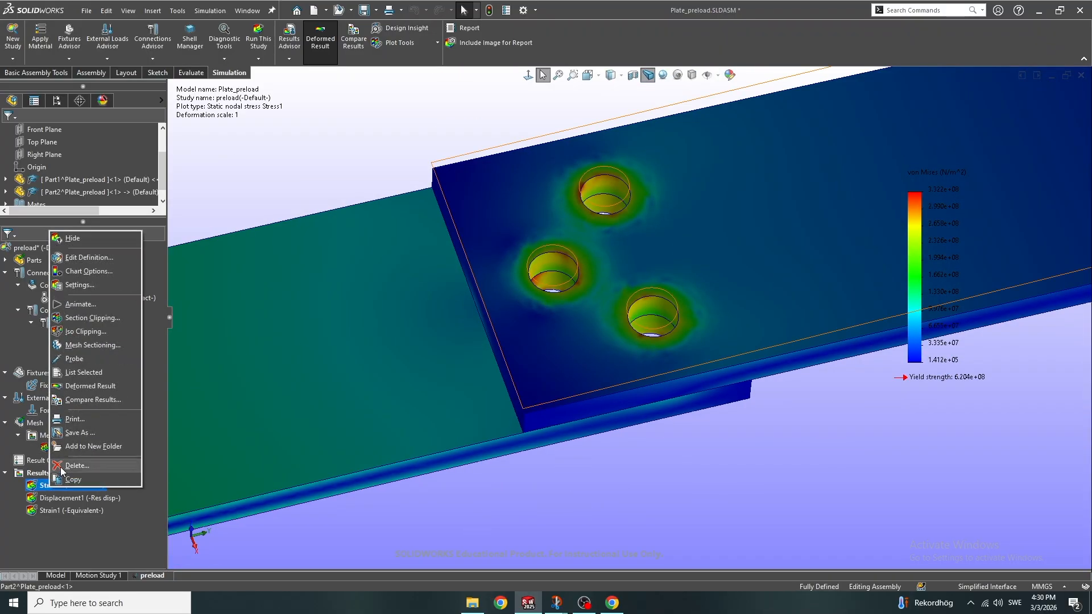
click(83, 271)
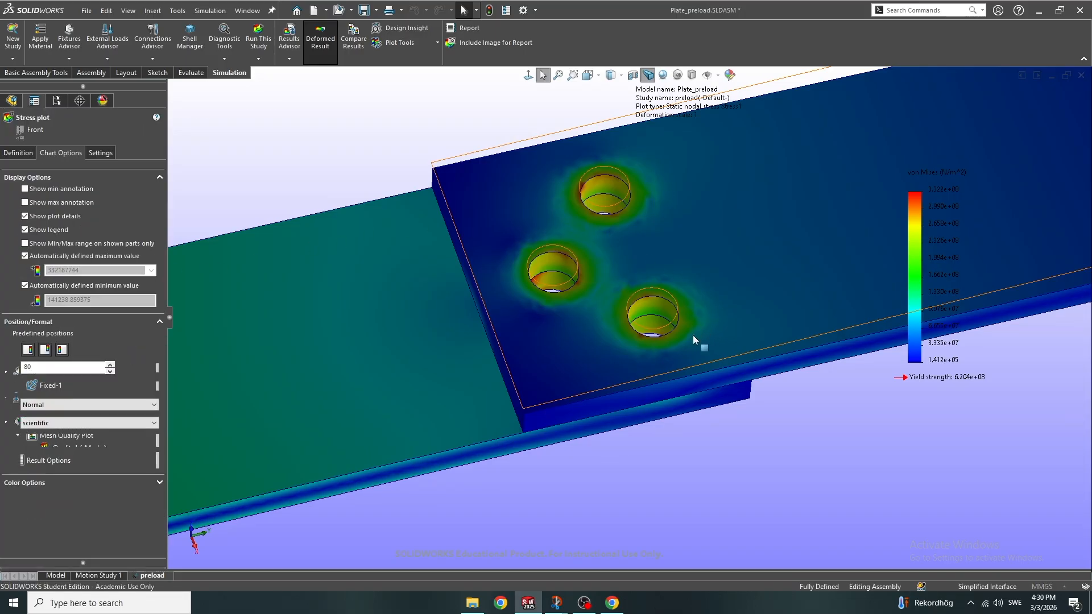
click(25, 202)
scroll(572, 295, down, 5)
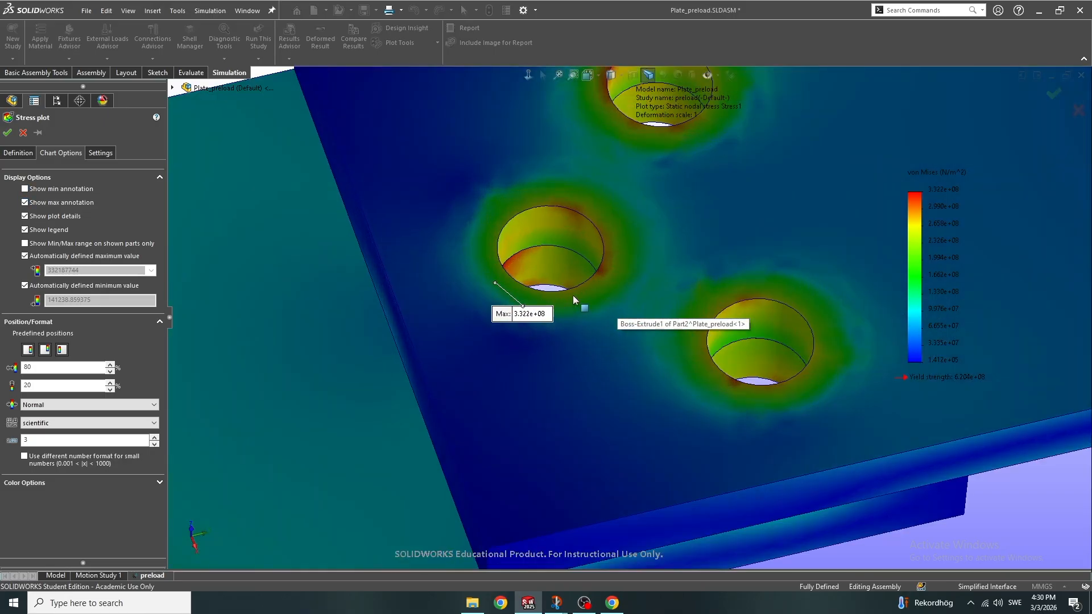
Examine the maximum stress location inside the bolt hole nearest the plate edge, and accept the stress plot's chart options
scroll(577, 264, up, 3)
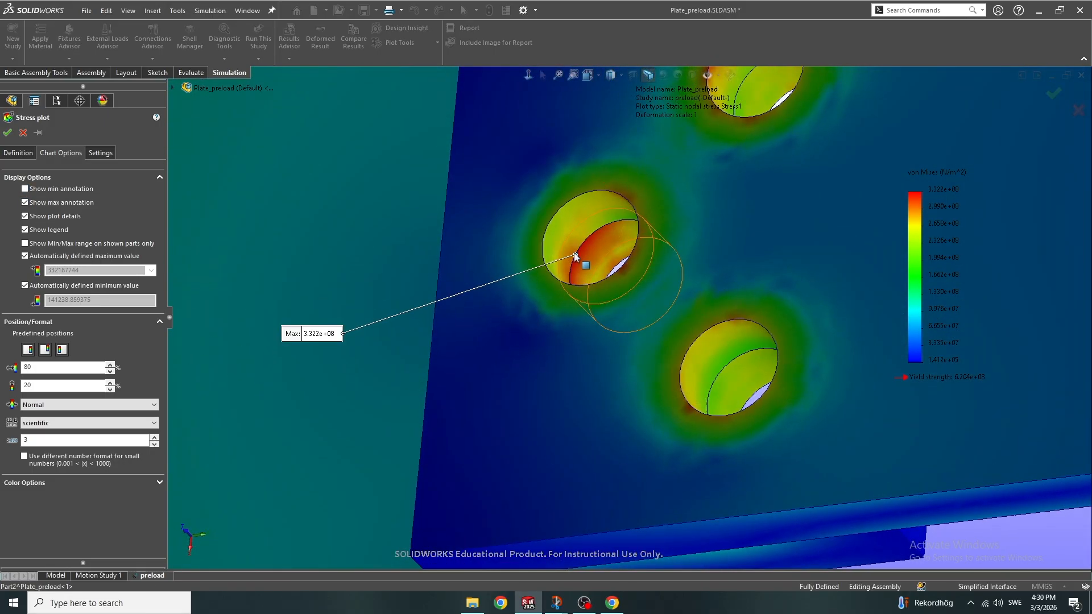
scroll(591, 304, up, 3)
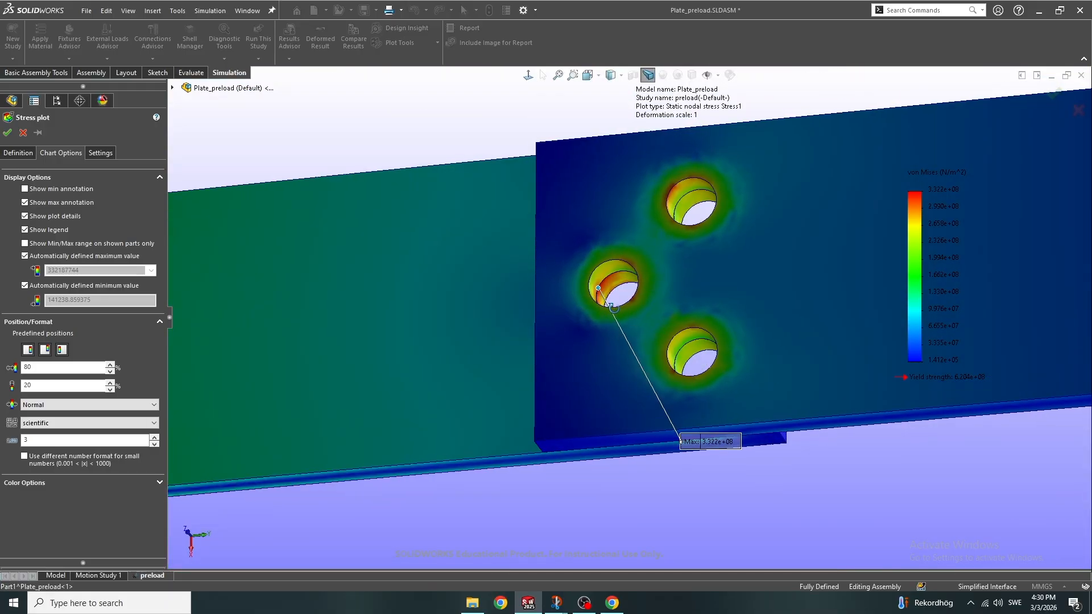
scroll(598, 292, down, 2)
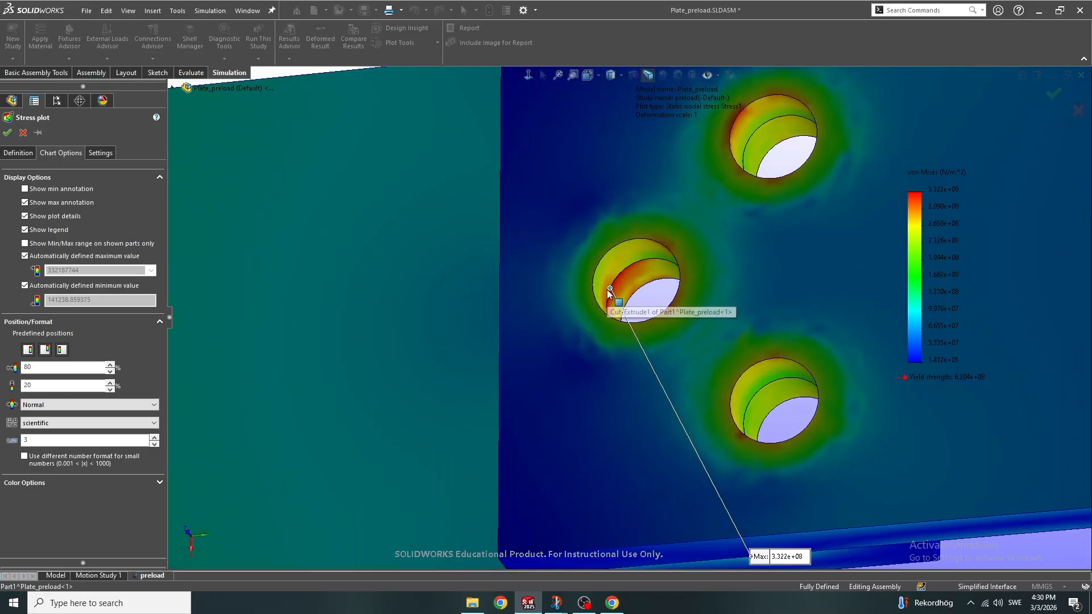
mouse_move(610, 292)
middle_down()
mouse_move(591, 283)
mouse_move(651, 305)
middle_up()
scroll(651, 305, up, 1)
scroll(618, 313, up, 2)
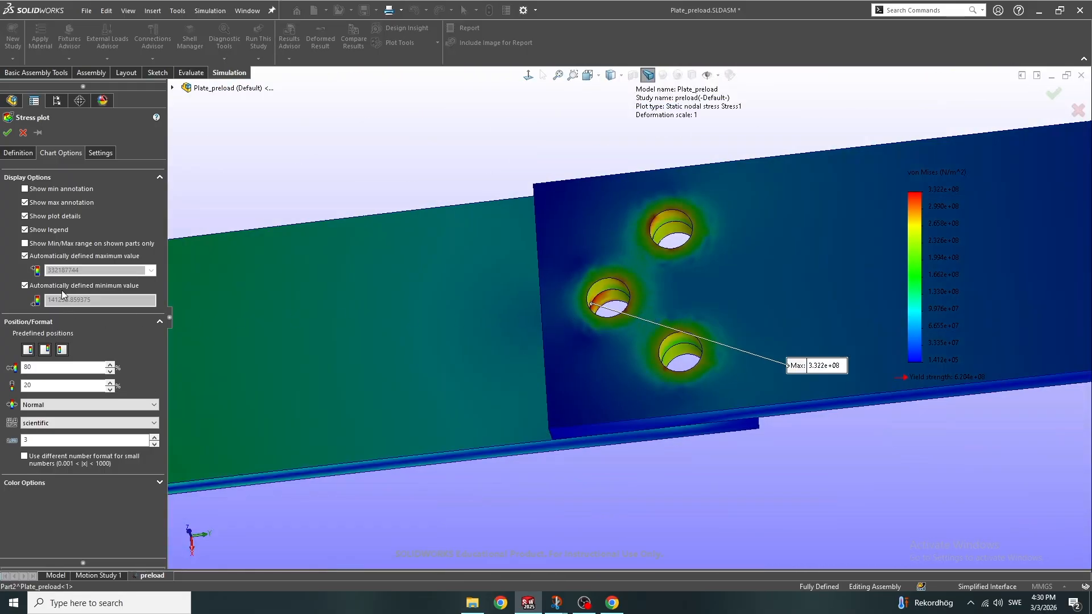
click(8, 132)
scroll(477, 316, up, 3)
middle_drag(480, 317, 495, 249)
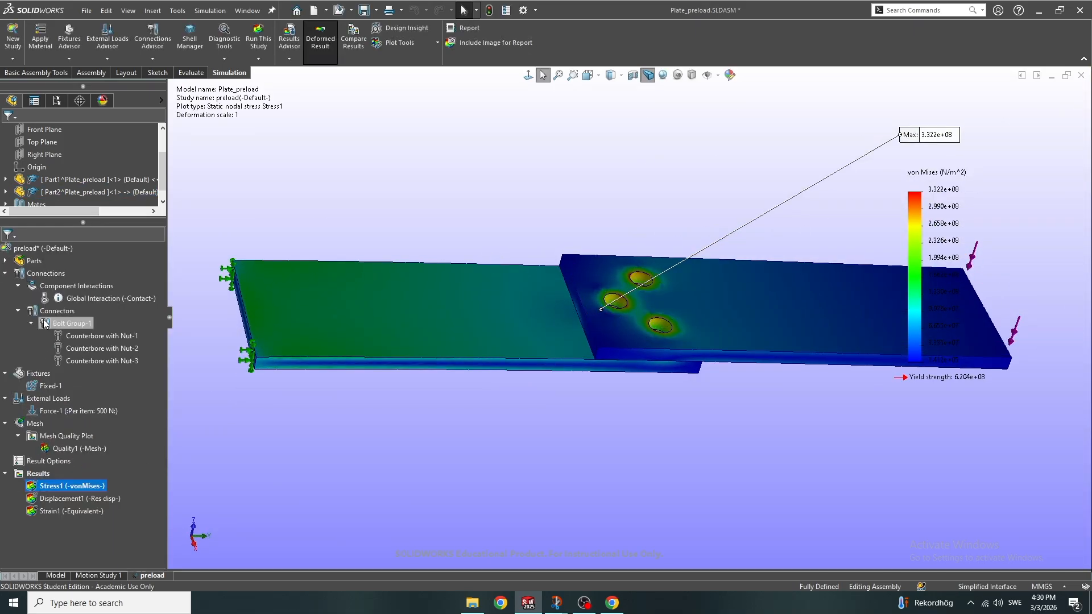
List the connector forces for all connectors and read the first bolt's shear force, axial force, bending moment and torque
right_click(31, 475)
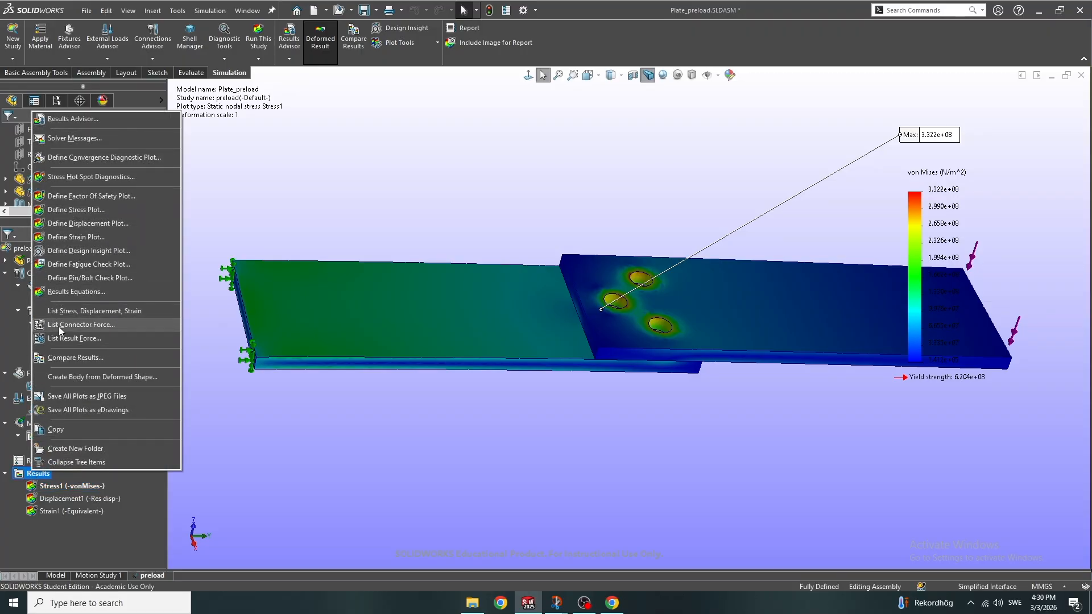
click(88, 325)
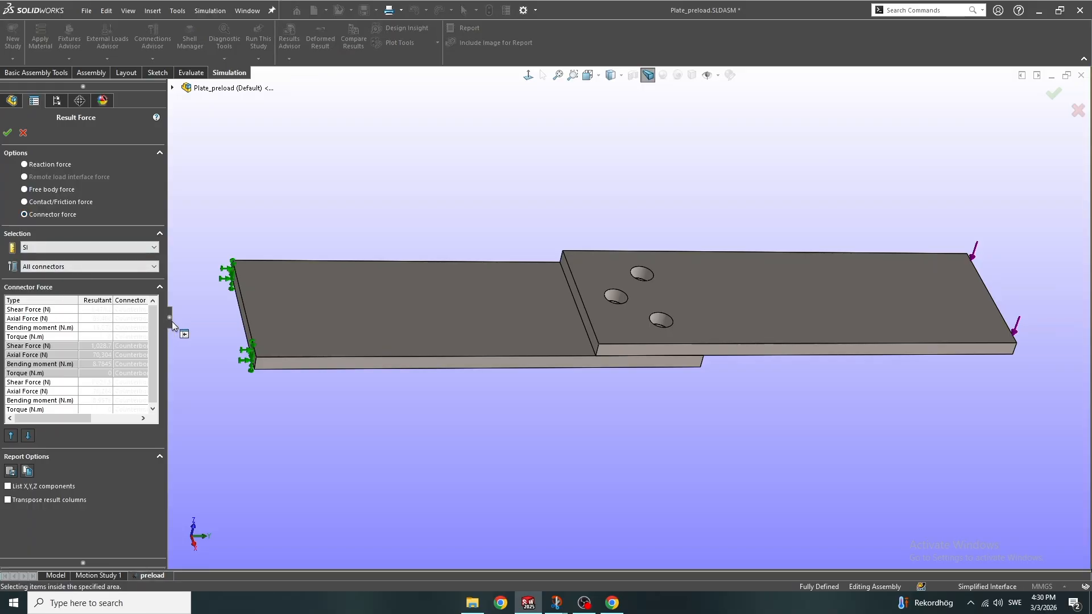
drag(173, 322, 203, 322)
click(111, 311)
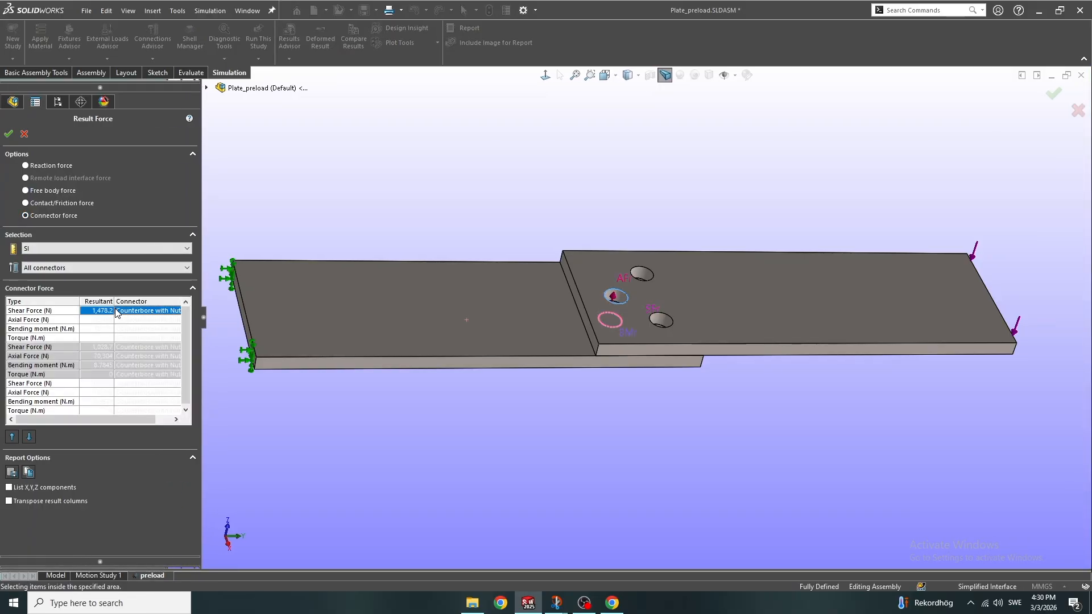
drag(111, 321, 104, 342)
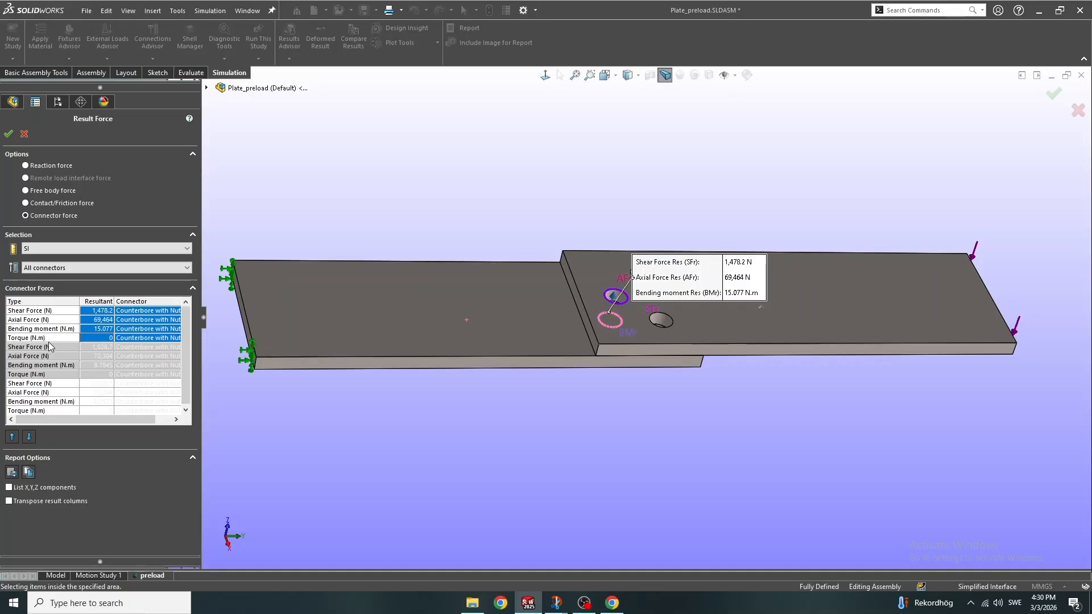
scroll(660, 315, down, 2)
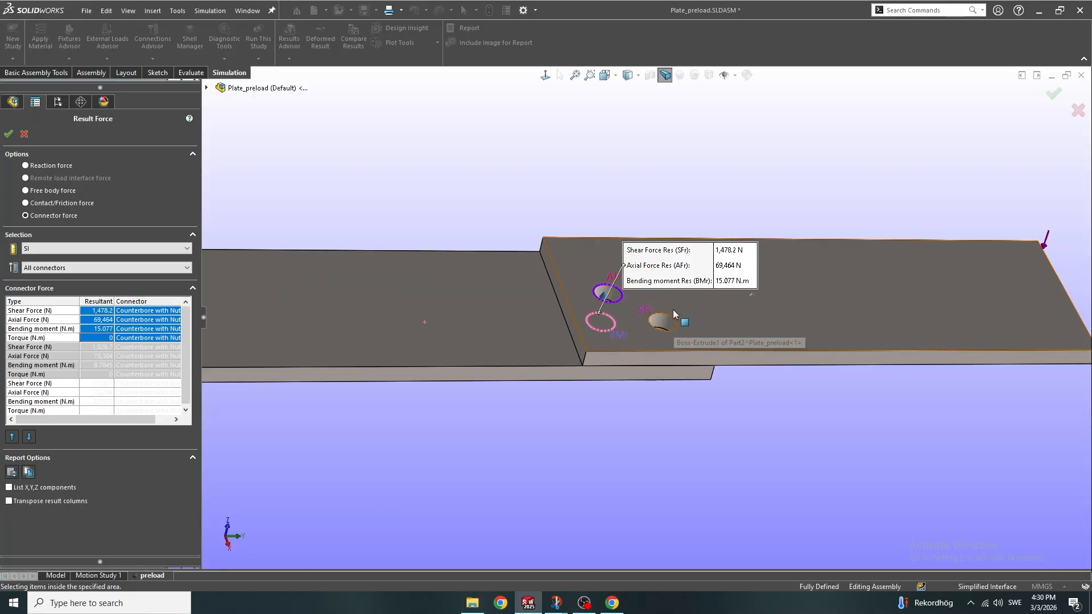
click(25, 134)
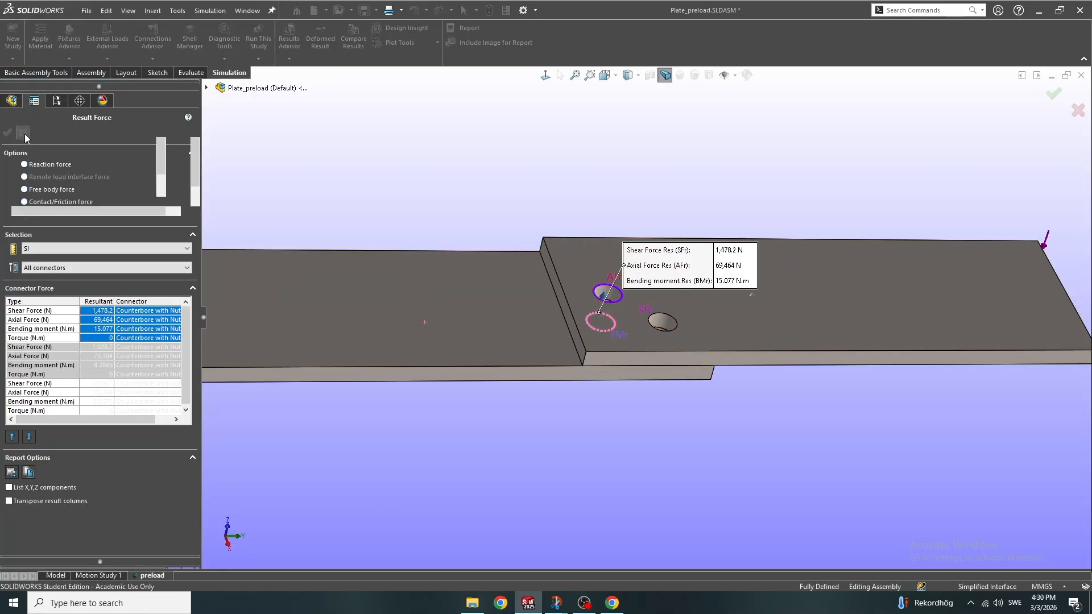
scroll(554, 337, up, 3)
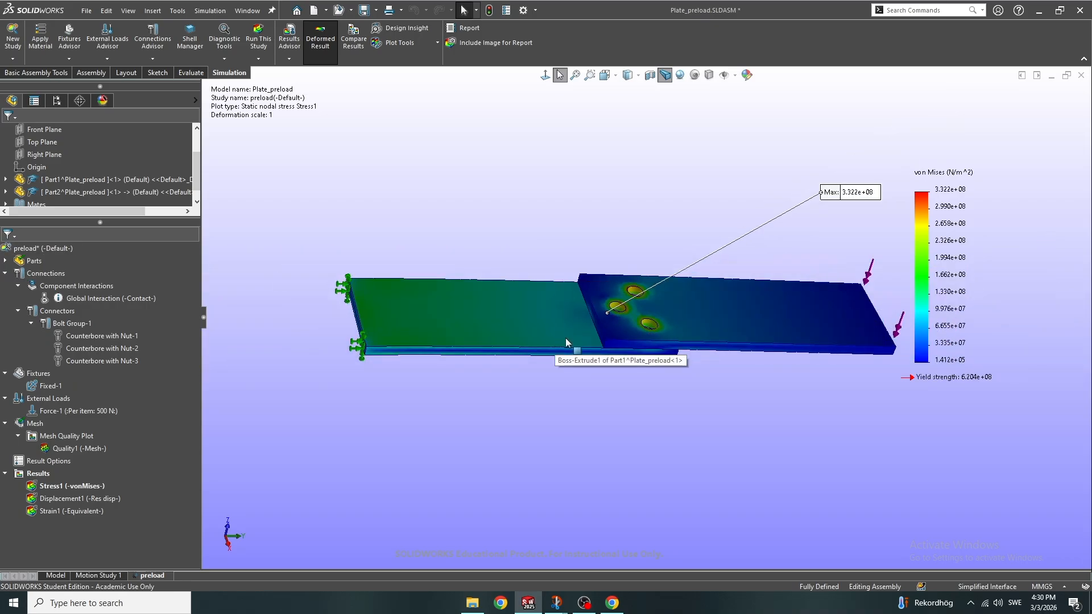
scroll(658, 307, down, 2)
middle_drag(620, 333, 593, 355)
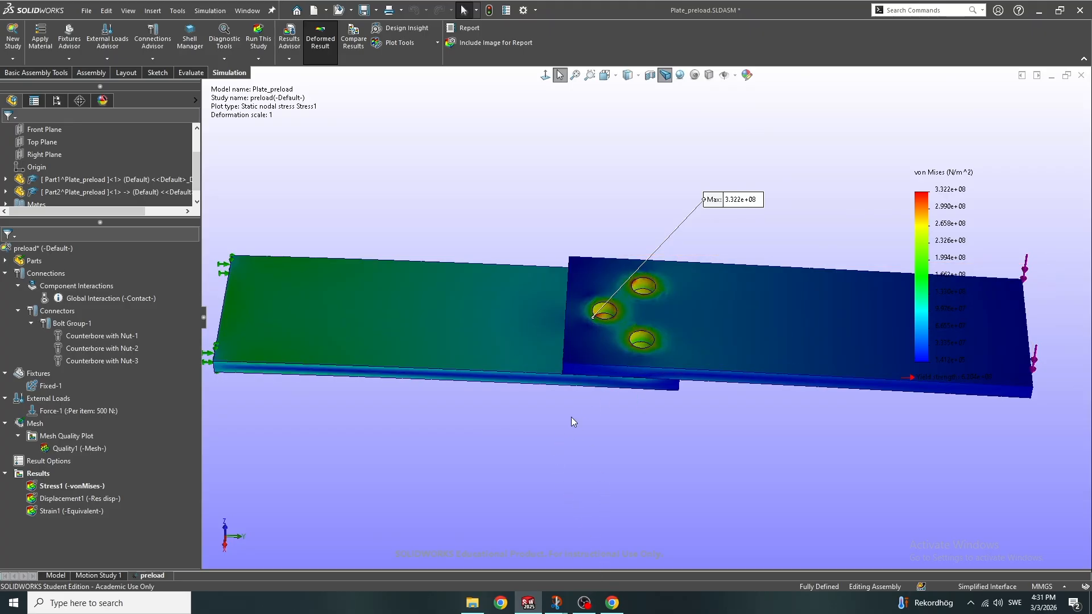
middle_drag(593, 414, 649, 310)
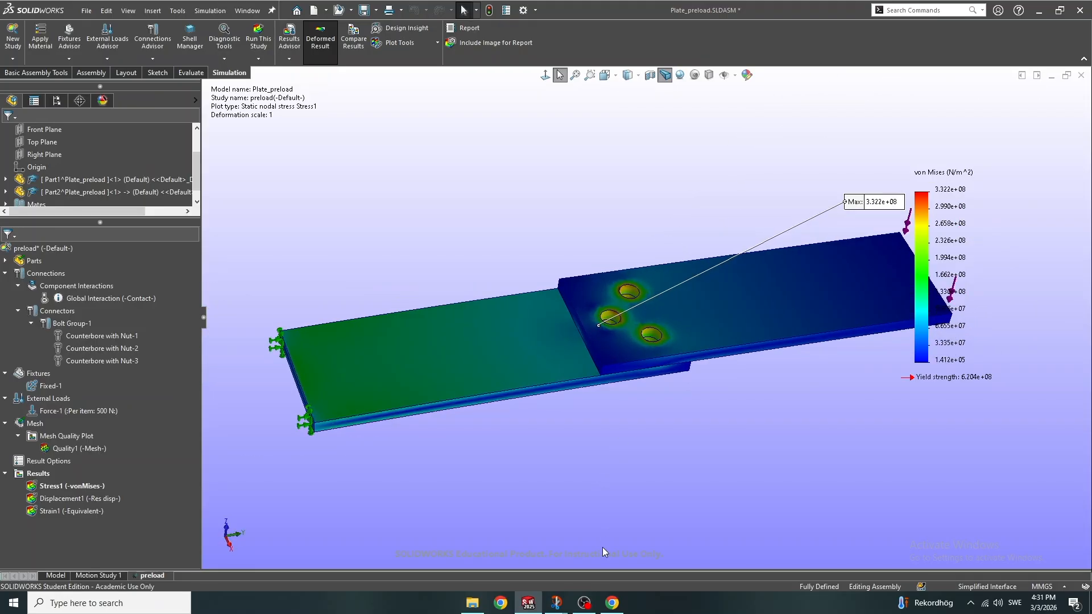